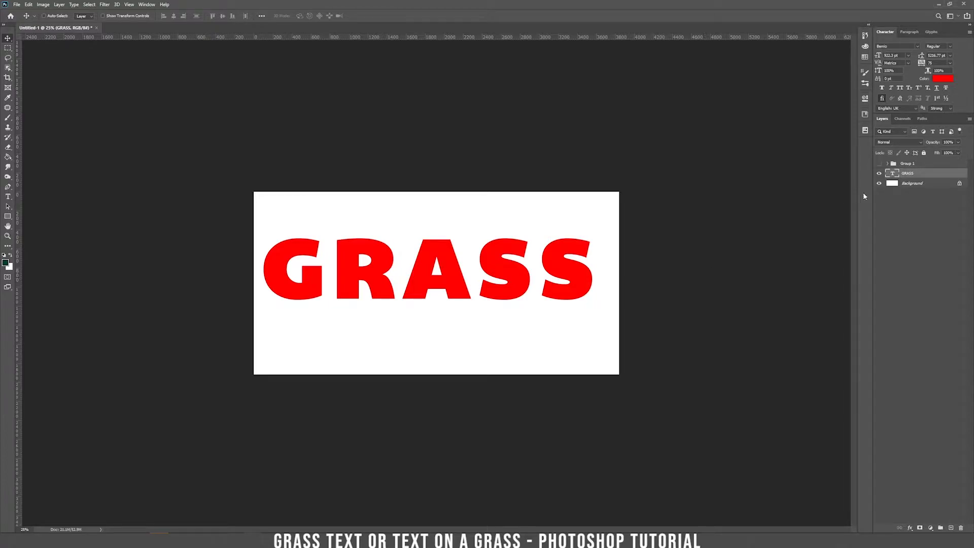
- Toggle the visibility of Group 1 to preview the grass effect against the plain red GRASS text
click(880, 164)
click(880, 163)
click(880, 164)
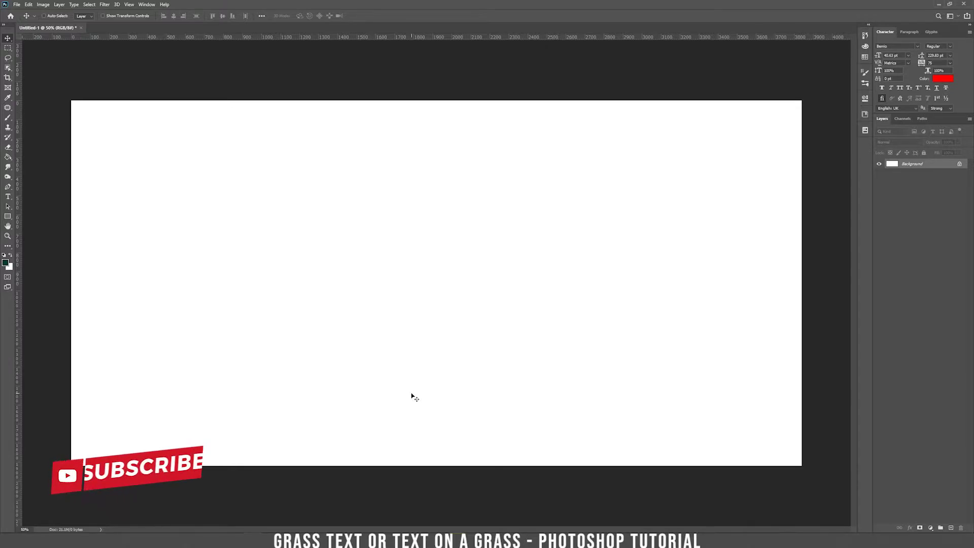
- Paste the copied grass photo into the document and move it to cover the left half of the canvas
click(28, 4)
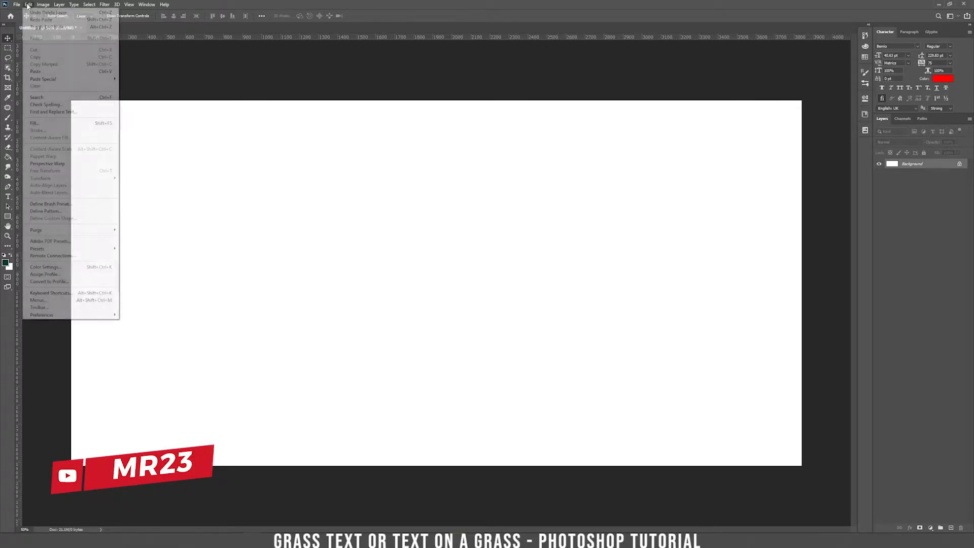
click(51, 73)
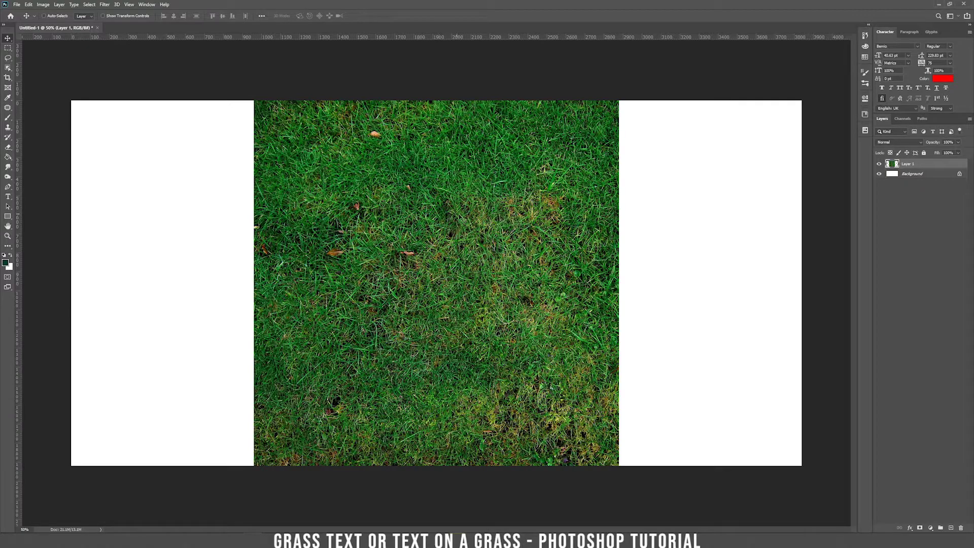
drag(482, 217, 305, 219)
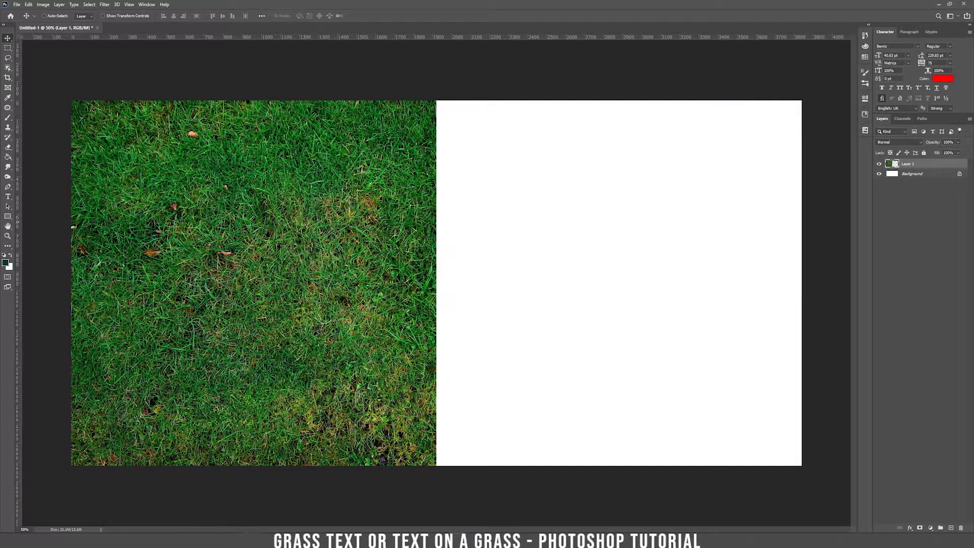
- Duplicate the grass layer and move the copy to cover the right half of the canvas
right_click(905, 164)
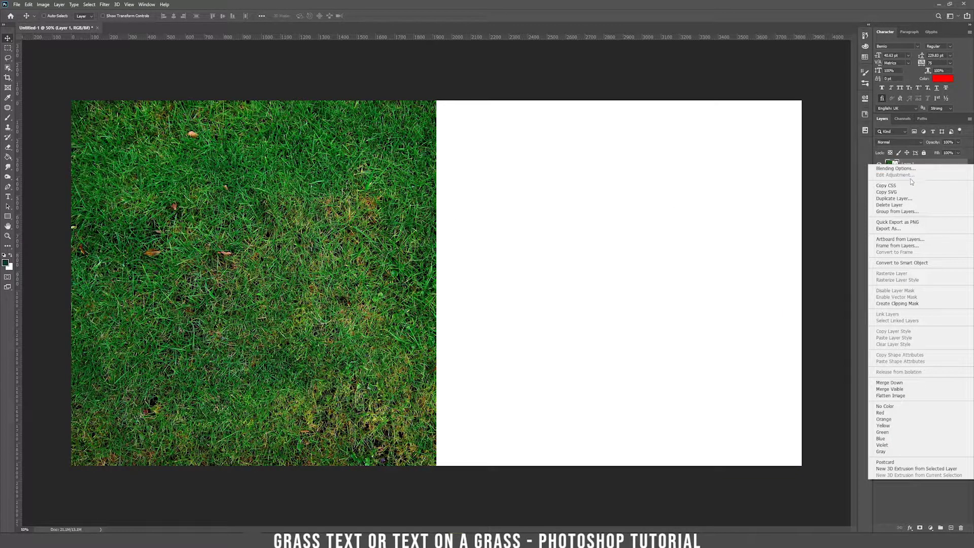
click(903, 198)
click(420, 113)
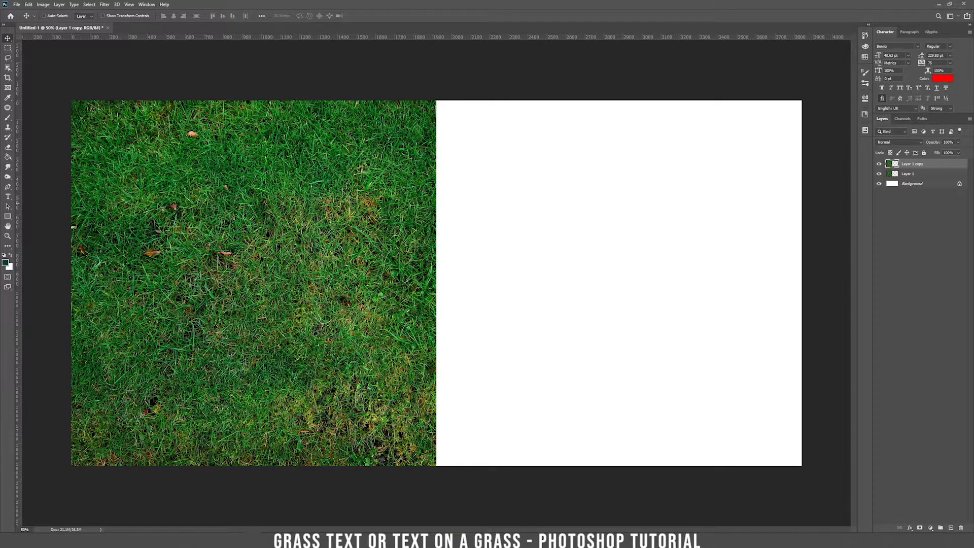
drag(155, 208, 526, 214)
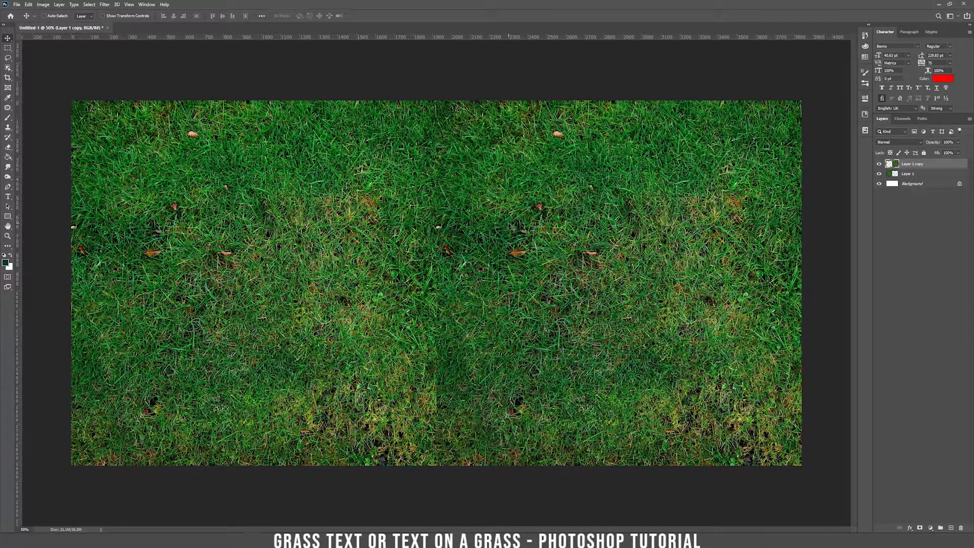
- Merge the two grass layers into one layer that fills the whole canvas
shift+click(924, 175)
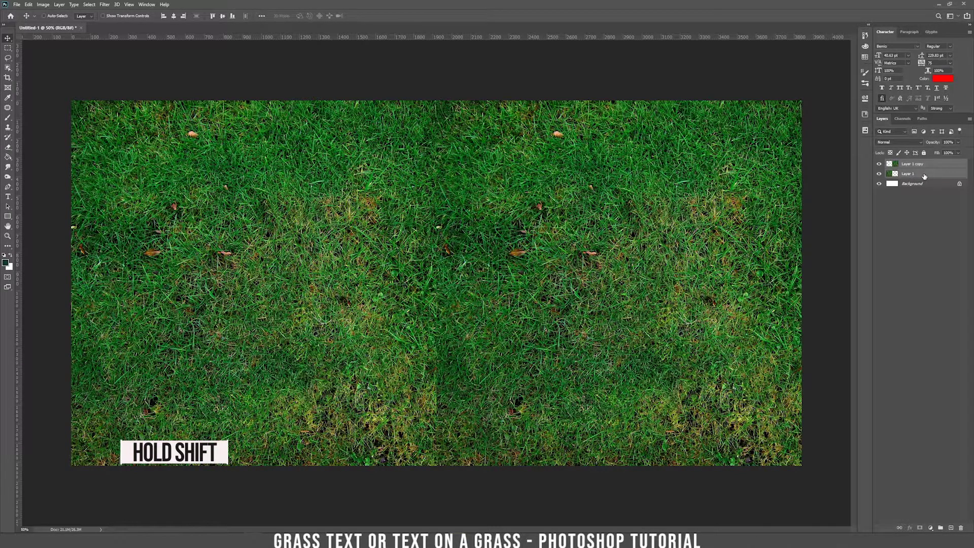
right_click(925, 176)
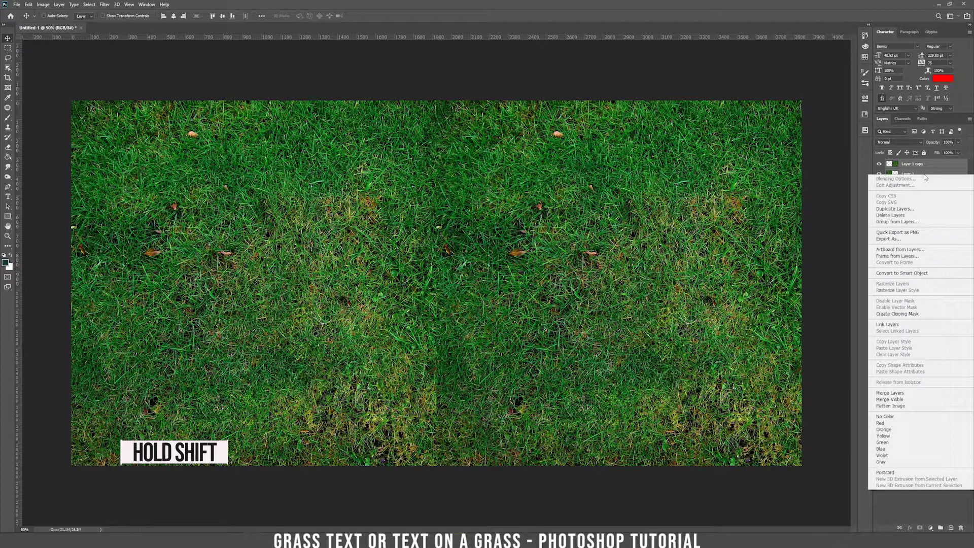
click(894, 394)
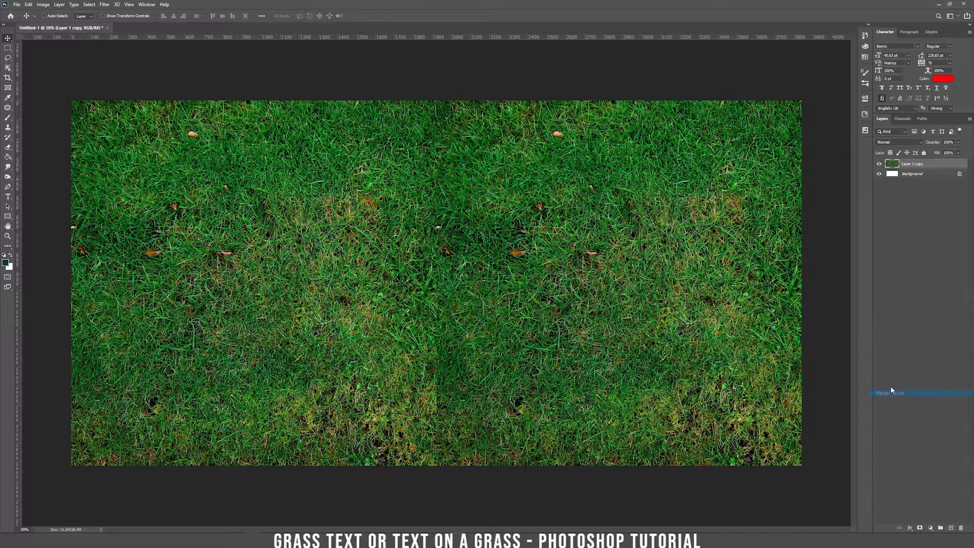
drag(498, 201, 504, 229)
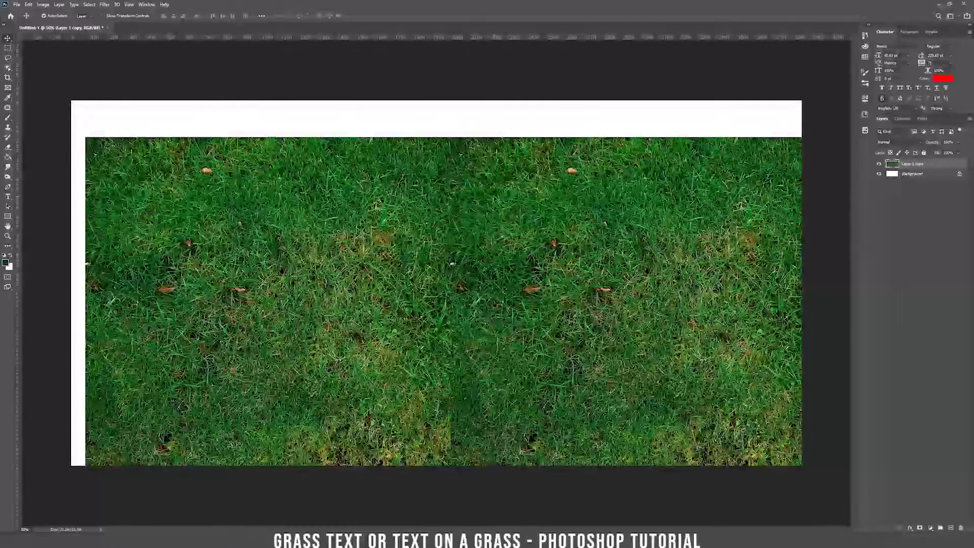
key(ctrl+z)
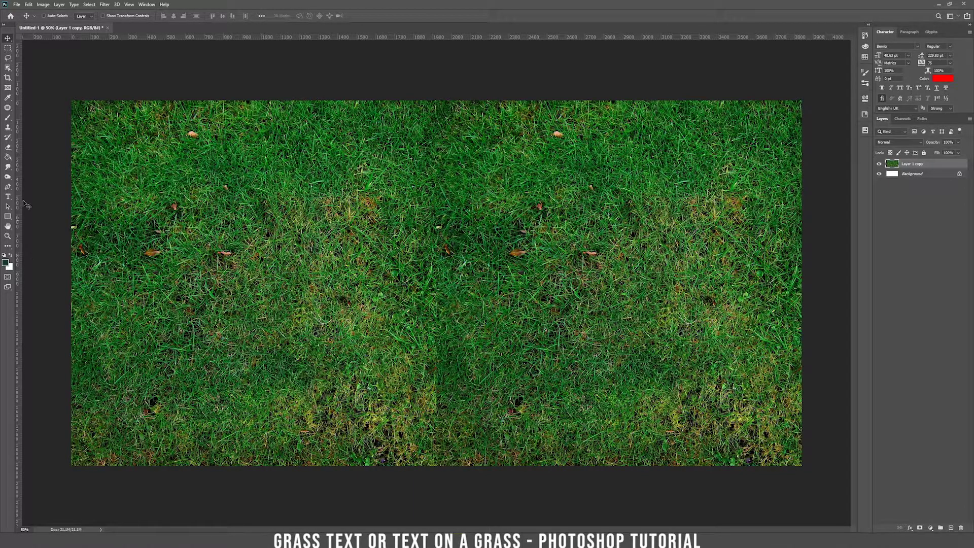
- Add a red text layer reading GRASS over the grass photo
key(t)
click(274, 228)
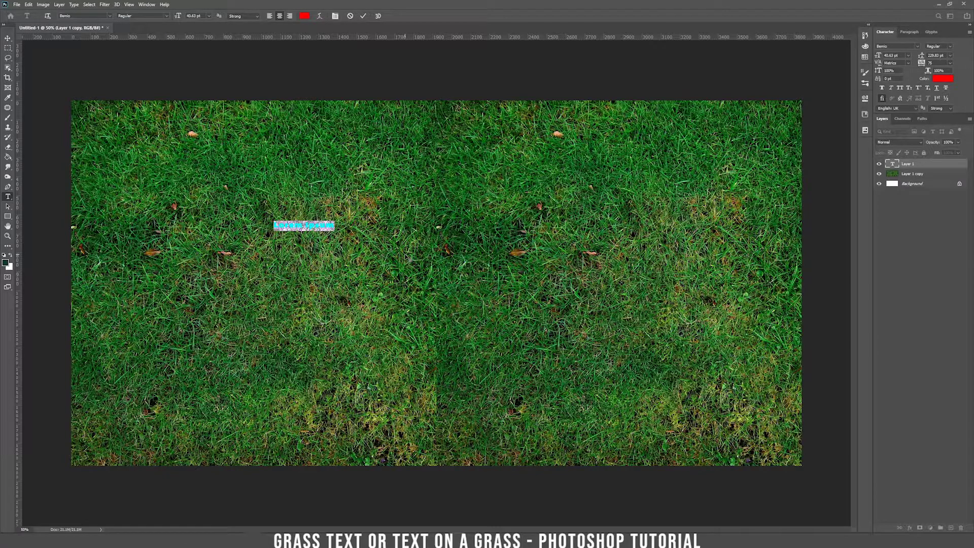
text(GRASS)
key(ctrl+Return)
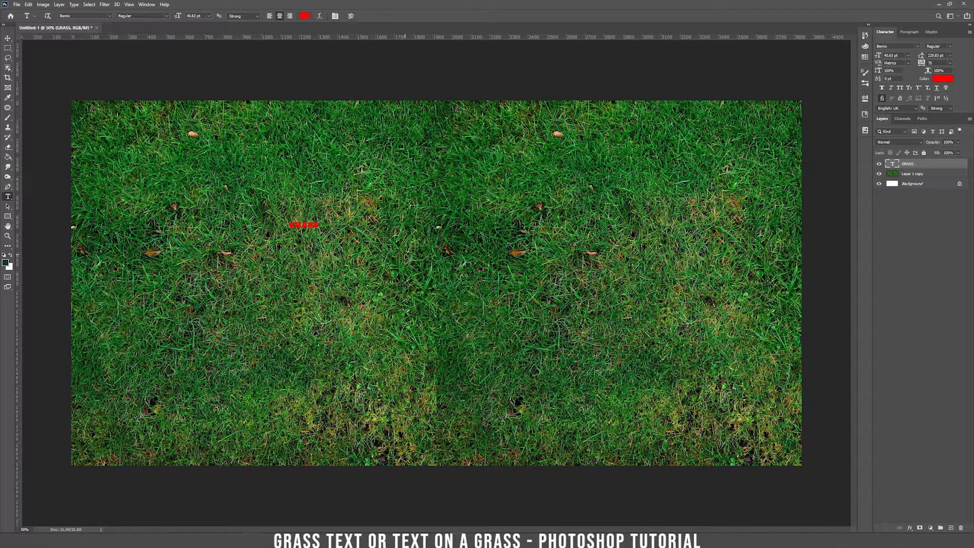
- Enlarge the GRASS text until it spans most of the canvas width and position it slightly above the middle
key(ctrl+t)
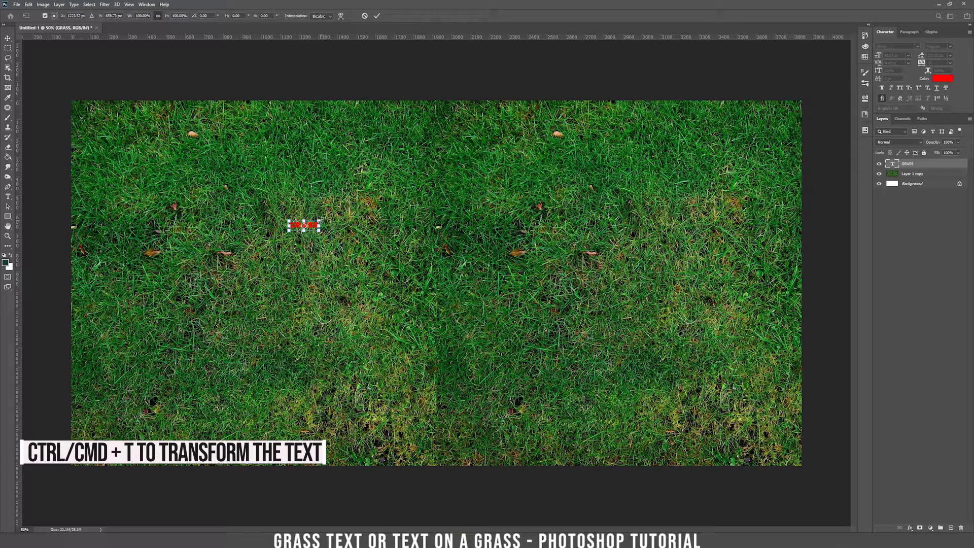
drag(319, 222, 750, 79)
drag(563, 167, 458, 308)
drag(646, 220, 831, 96)
drag(638, 272, 577, 313)
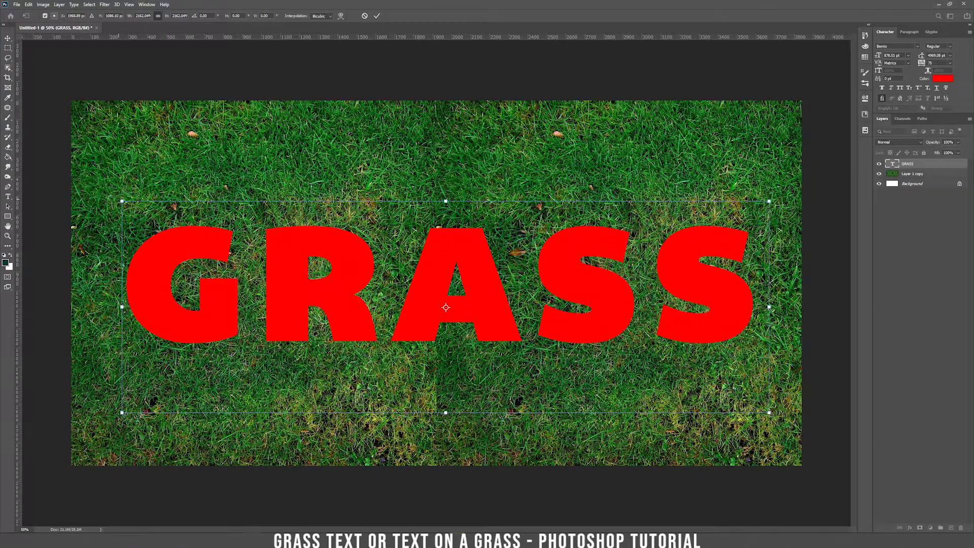
drag(121, 202, 89, 191)
drag(193, 234, 206, 239)
key(Return)
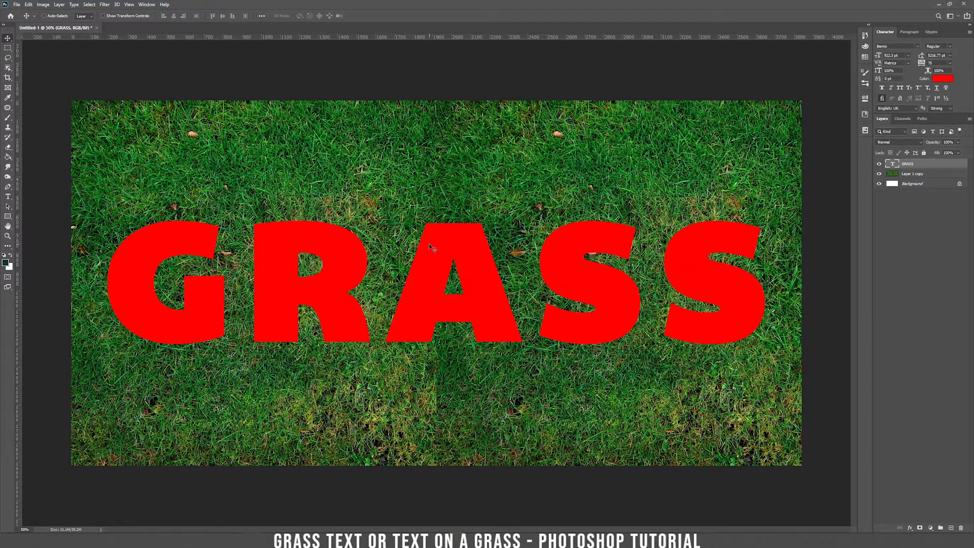
drag(430, 247, 414, 219)
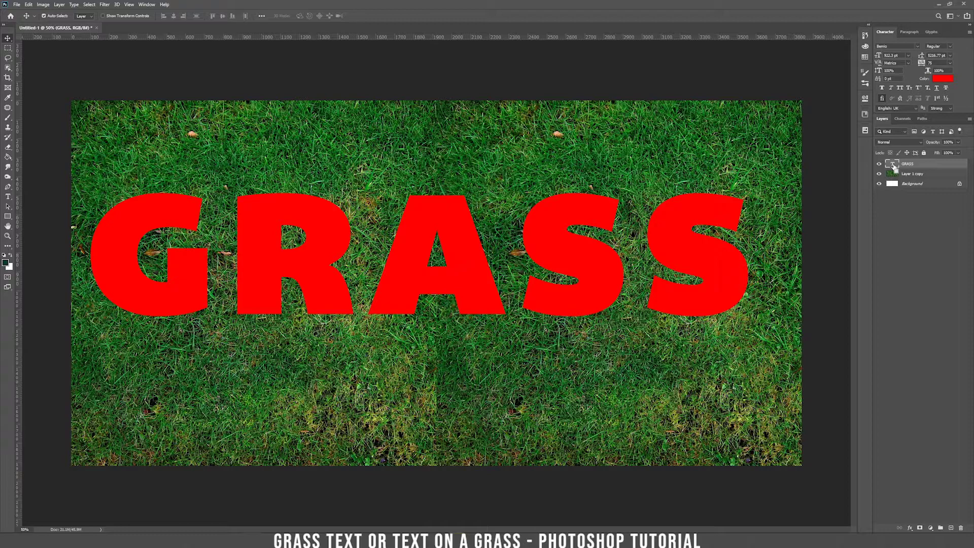
- Mask the grass layer with the outline of the GRASS text and hide the red text layer
ctrl+click(893, 165)
click(911, 176)
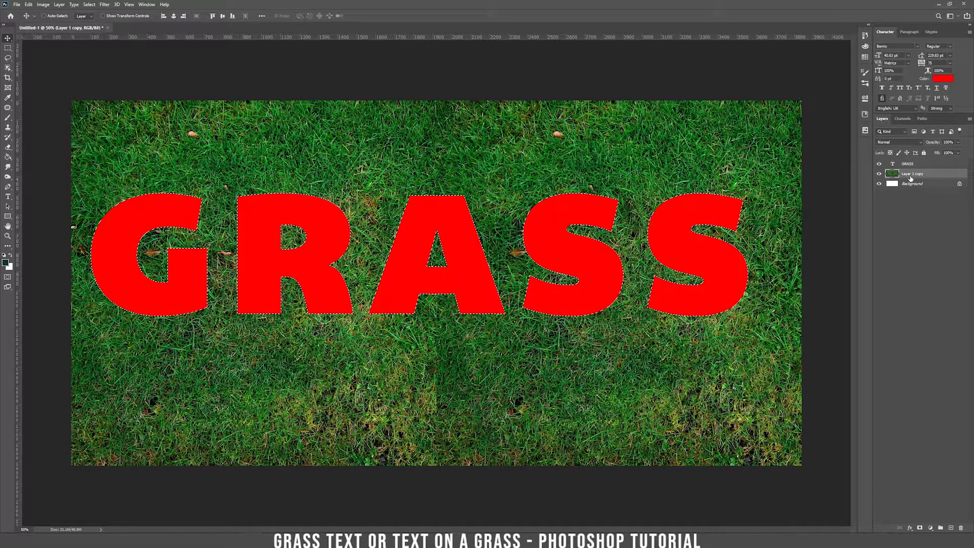
click(920, 528)
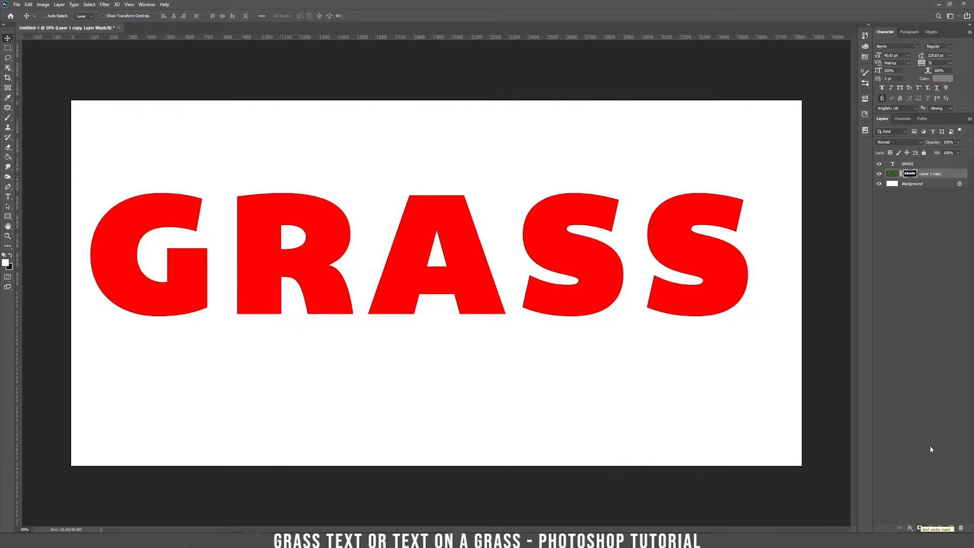
click(888, 165)
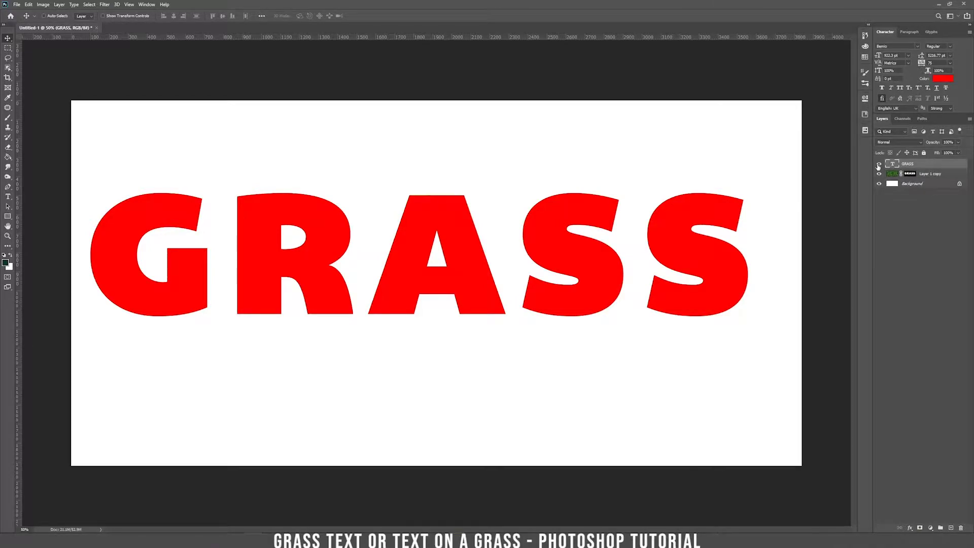
click(880, 164)
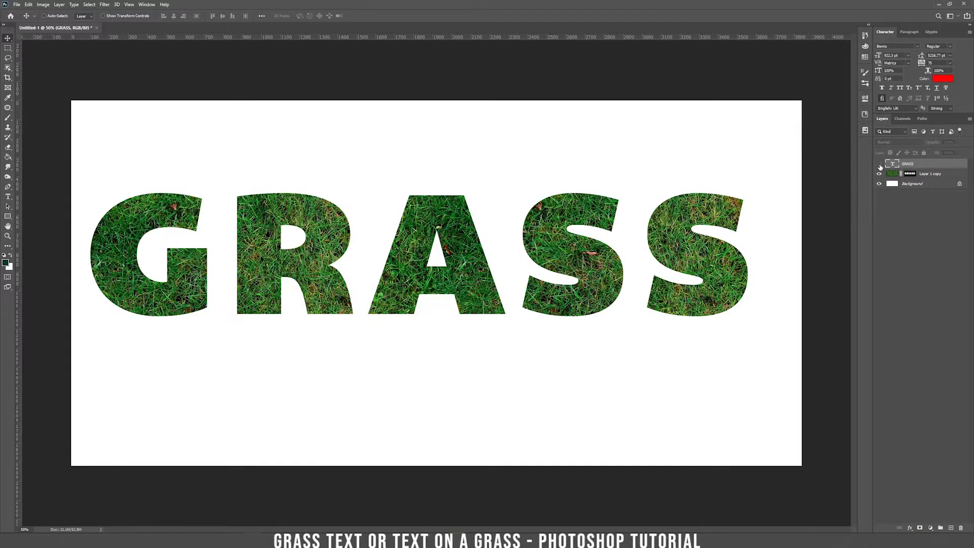
- Choose the 134 px grass brush from the Legacy default brushes and open its brush settings
click(925, 177)
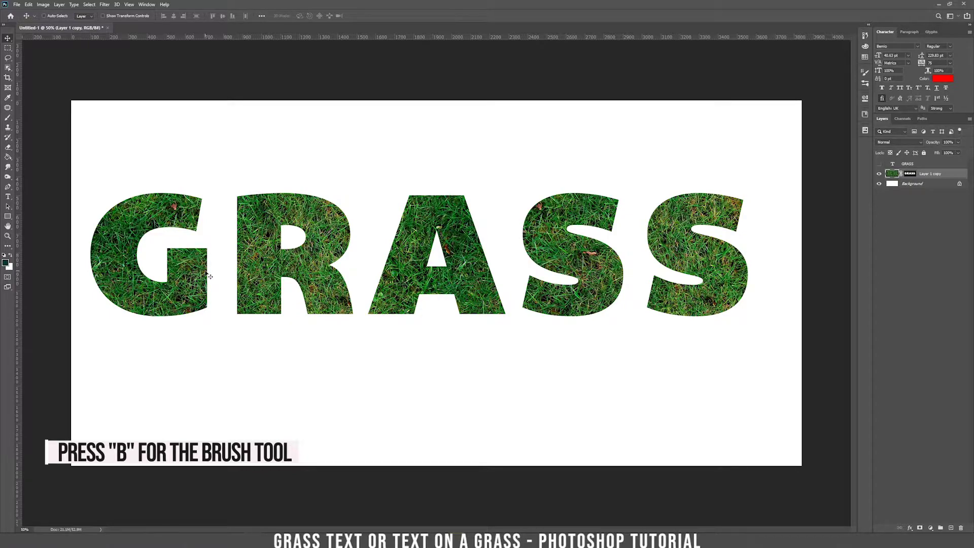
key(b)
right_click(212, 204)
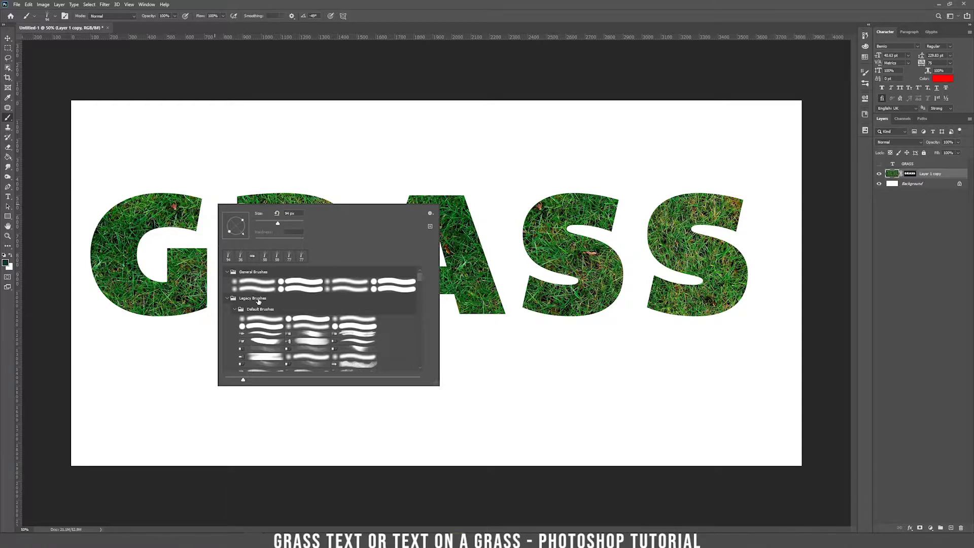
click(257, 300)
click(267, 309)
scroll(284, 314, down, 6)
scroll(306, 321, down, 3)
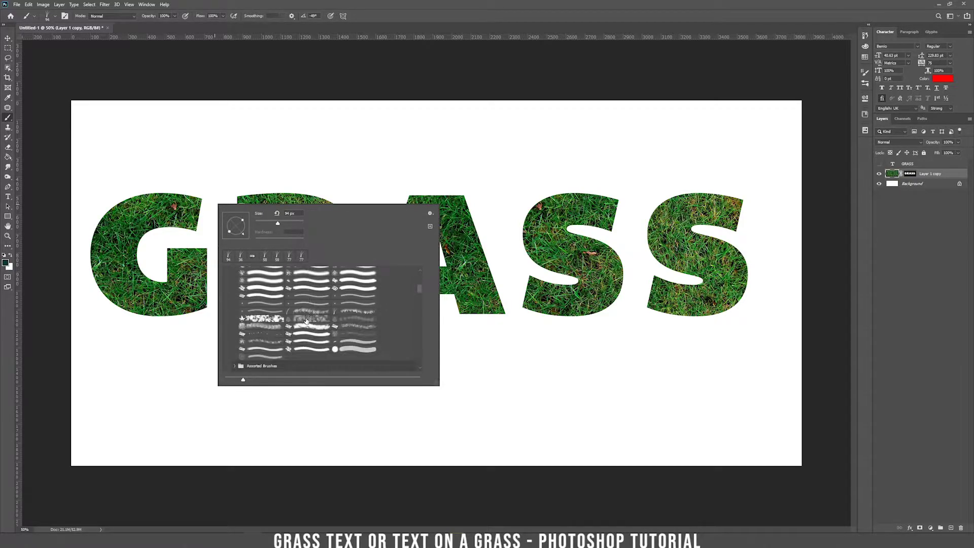
click(336, 313)
click(65, 16)
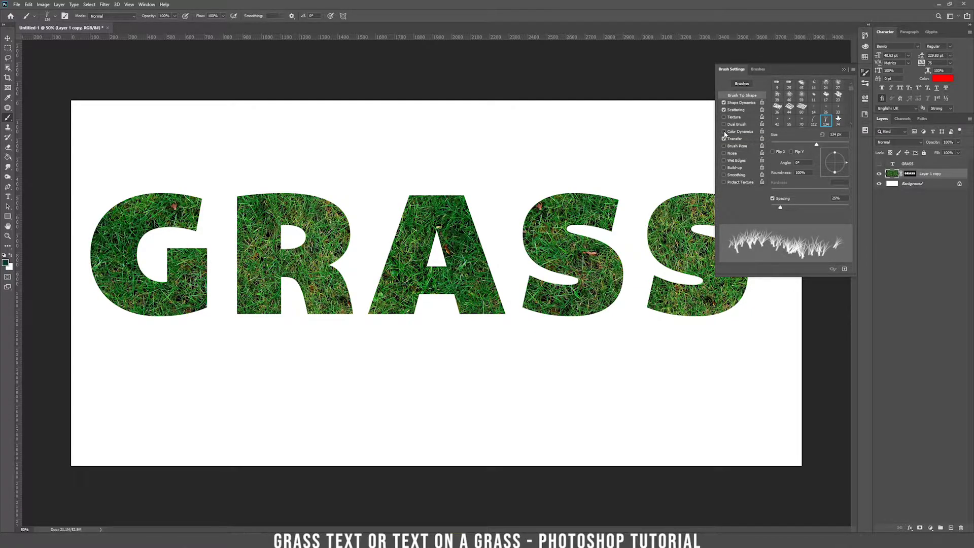
- Set the grass brush angle to 28° to suit the upper left curve of the G
right_click(203, 167)
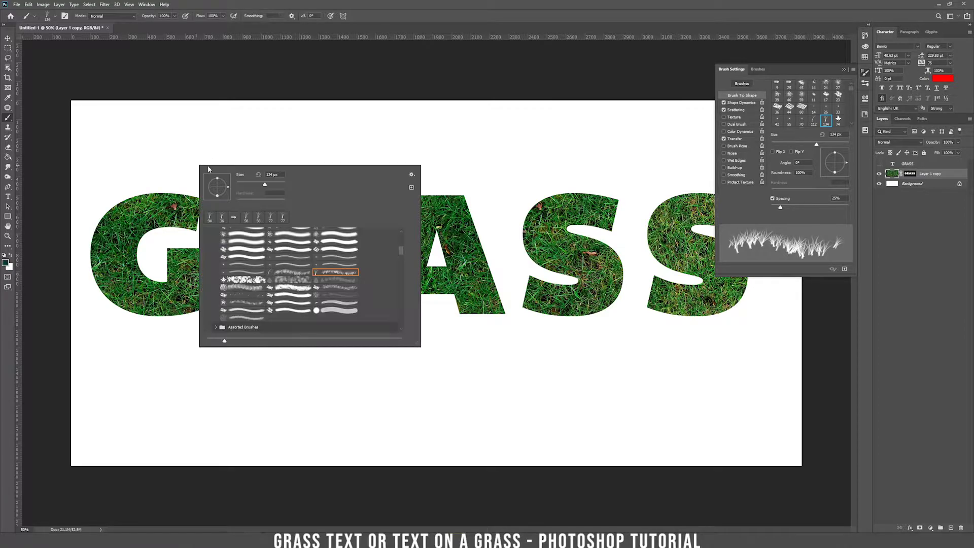
right_click(182, 158)
right_click(141, 158)
right_click(234, 152)
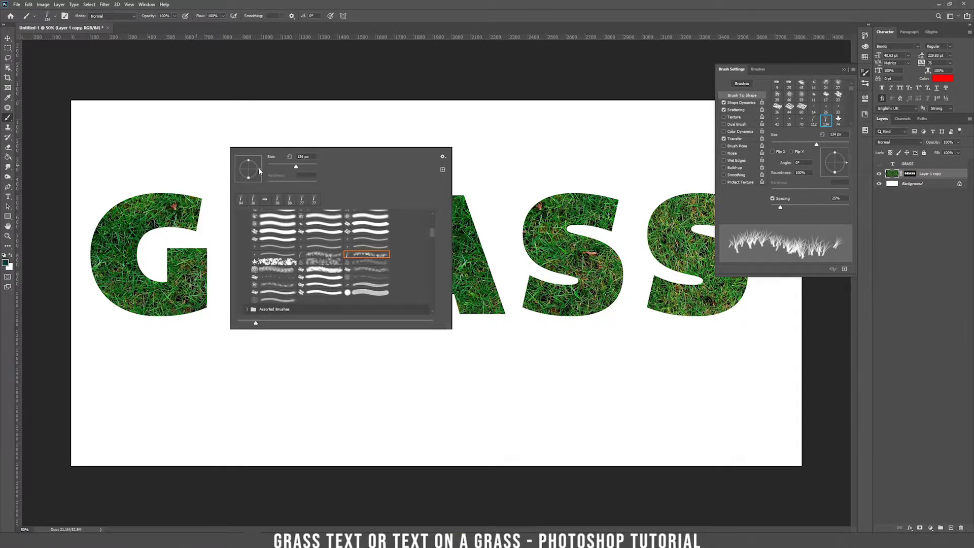
mouse_move(260, 168)
mouse_down()
mouse_move(257, 181)
mouse_move(244, 180)
mouse_move(253, 160)
mouse_move(254, 169)
mouse_up()
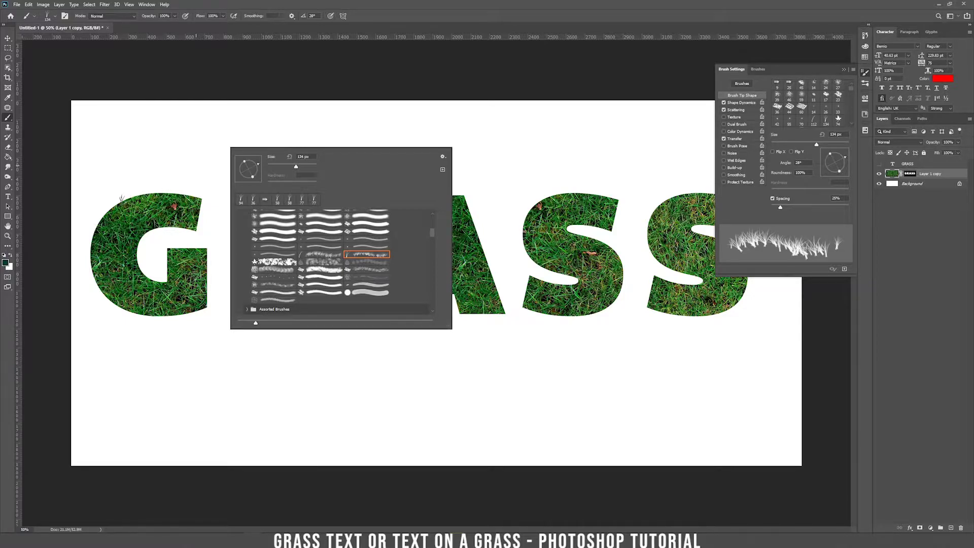
key(Return)
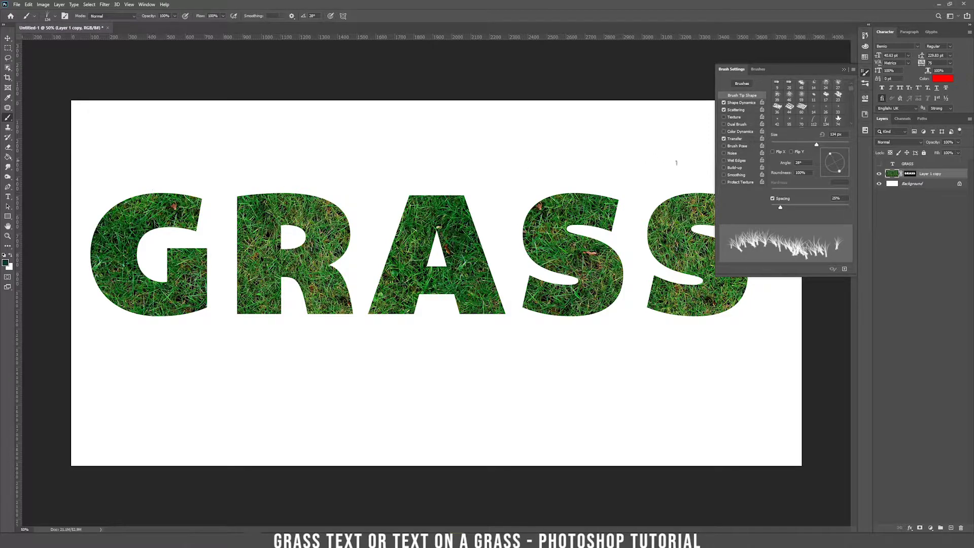
- Paint white grass blades on the grass layer's mask along the top and upper left edge of the G
click(911, 174)
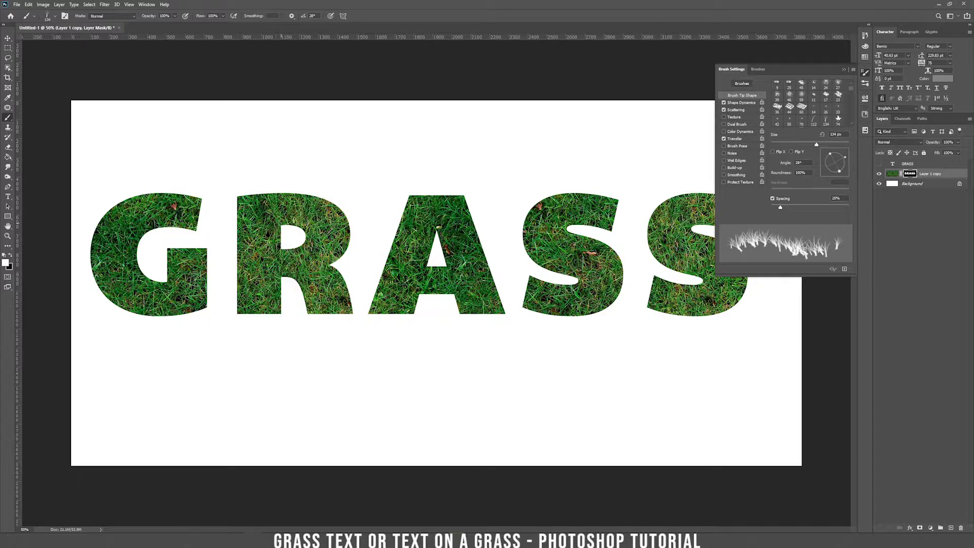
mouse_move(181, 187)
mouse_down()
mouse_move(142, 188)
mouse_move(108, 207)
mouse_move(192, 196)
mouse_move(147, 190)
mouse_move(102, 211)
mouse_move(93, 226)
mouse_move(102, 210)
mouse_up()
drag(151, 189, 167, 188)
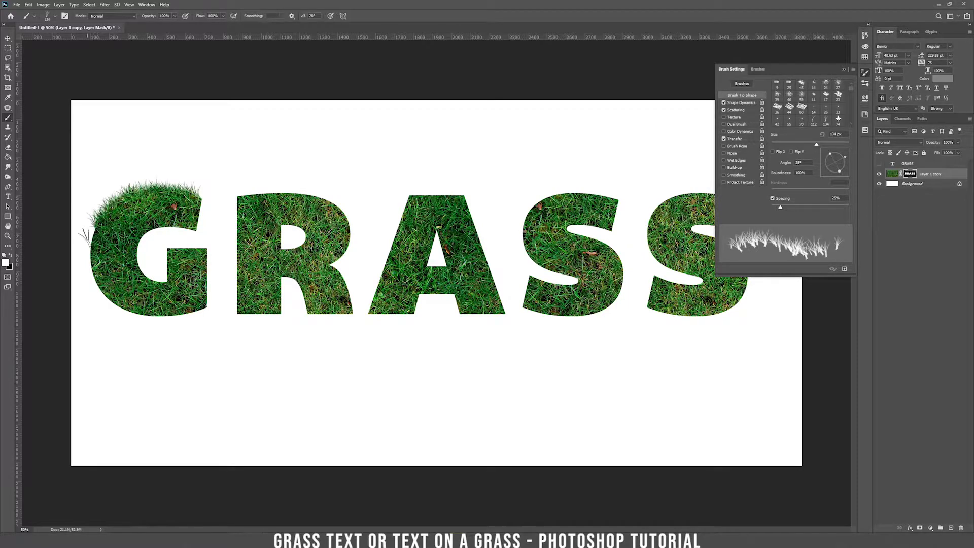
drag(93, 228, 90, 233)
- Try painting grass blades along the bottom edge of the G and undo the stroke
mouse_move(86, 260)
mouse_down()
mouse_move(113, 317)
mouse_move(165, 328)
mouse_move(211, 309)
mouse_up()
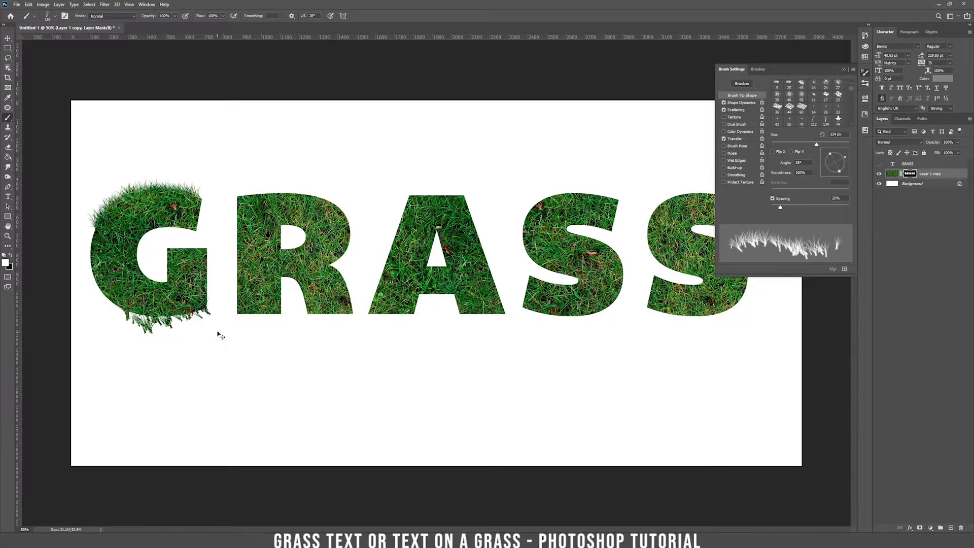
key(ctrl+z)
key(ctrl+plus)
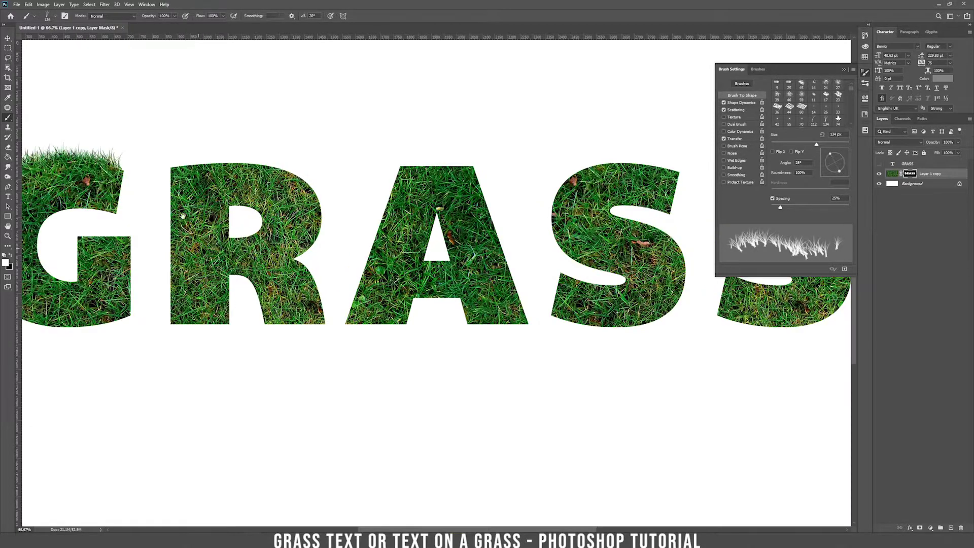
drag(190, 233, 425, 246)
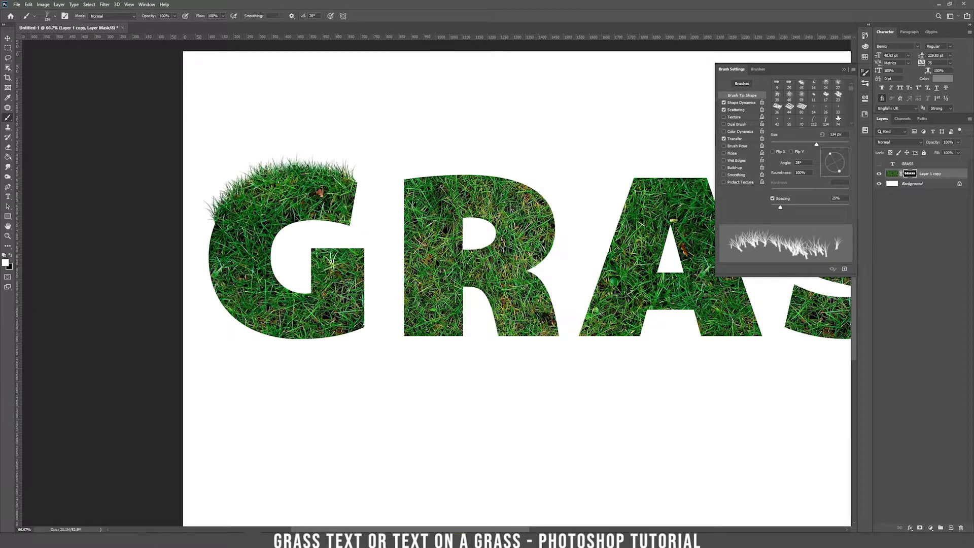
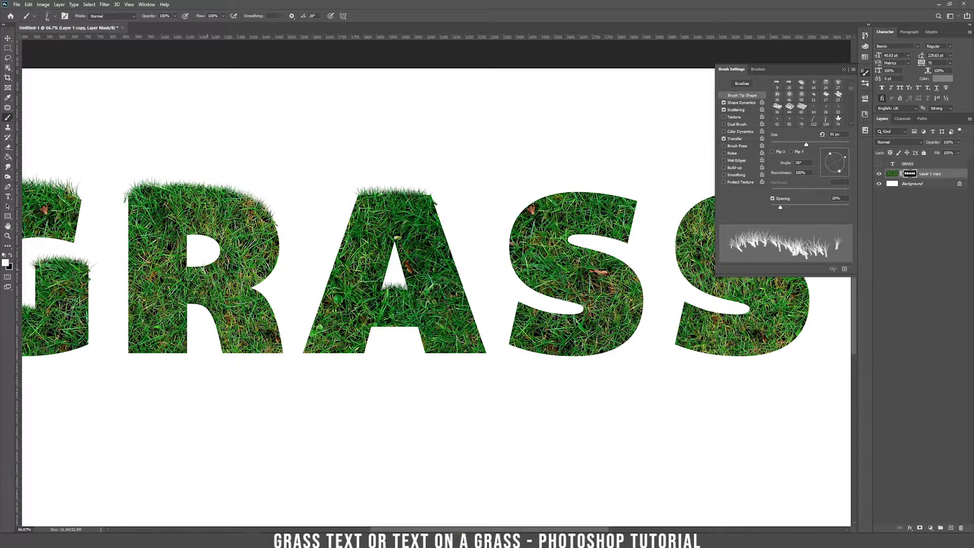
- Paint grass blades along the top and inner upward-facing edges of both S letters, reducing the brush size to 62 px
drag(595, 253, 358, 247)
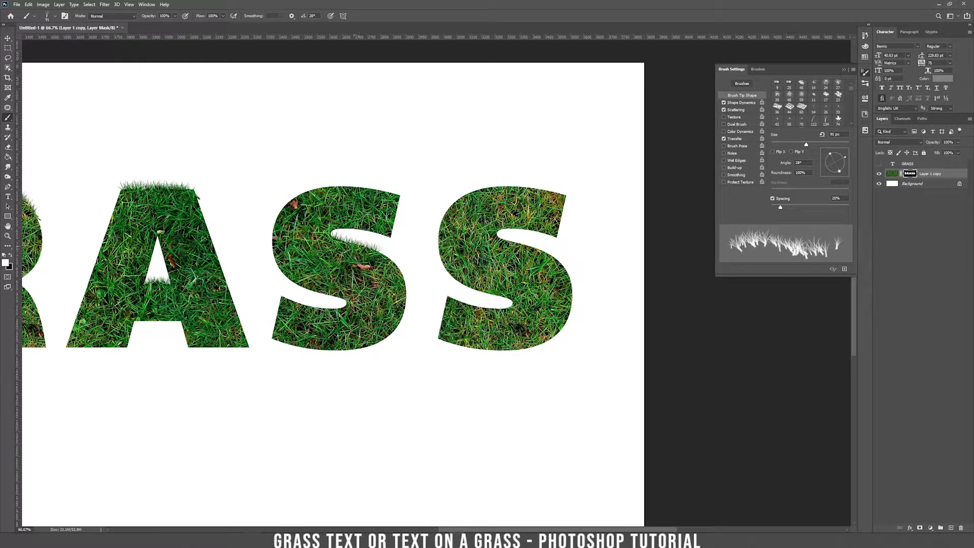
drag(364, 192, 355, 188)
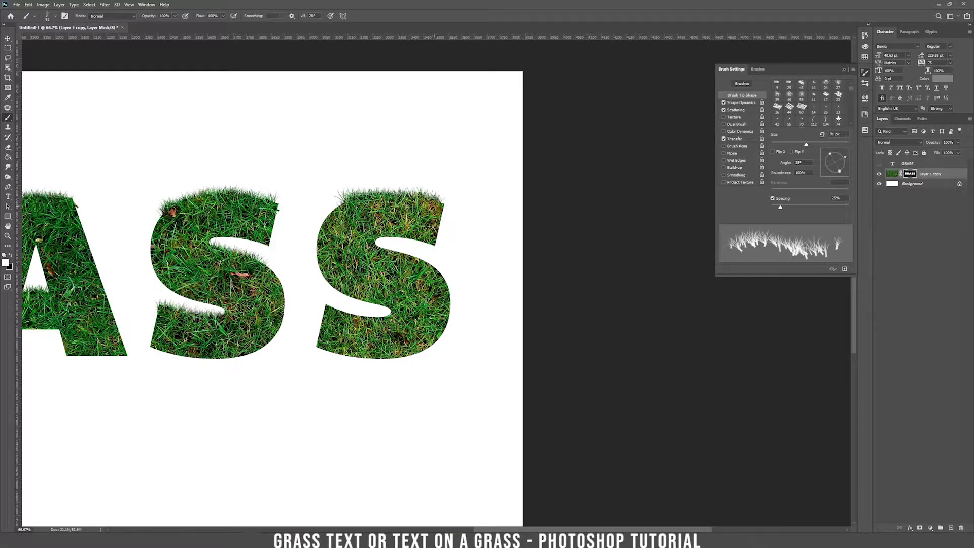
right_click(410, 209)
drag(510, 231, 482, 231)
key(Return)
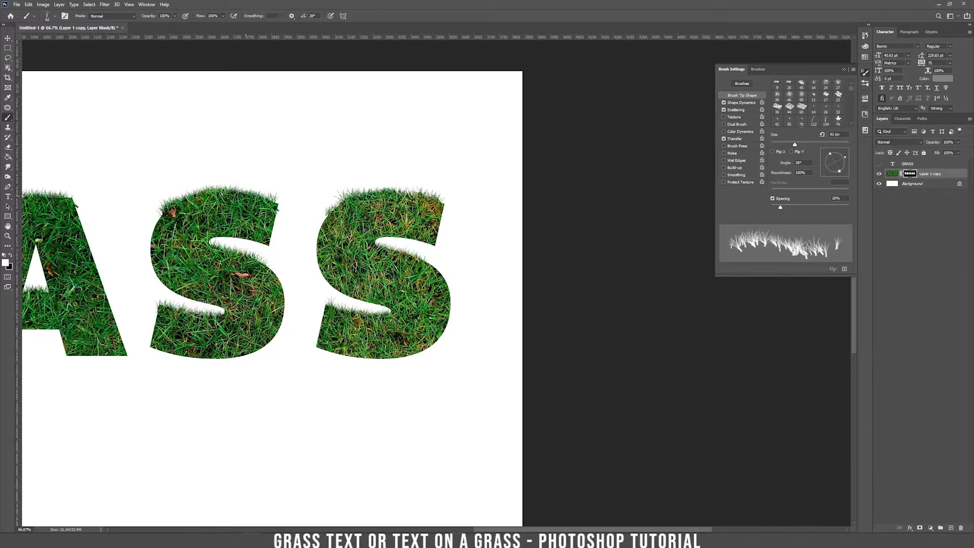
- Set the grass brush angle to 121° and paint blades on the upper part of the G's left edge
scroll(196, 222, left, 10)
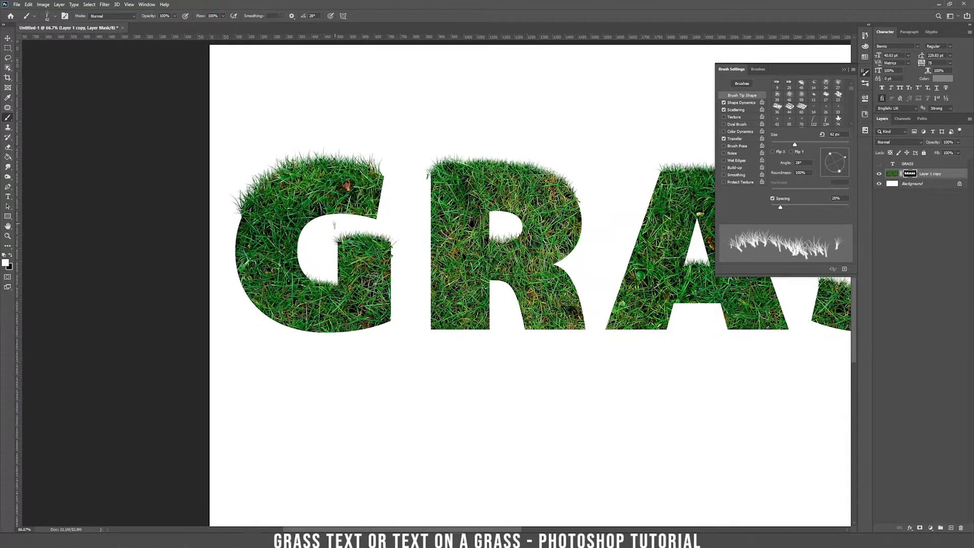
right_click(397, 172)
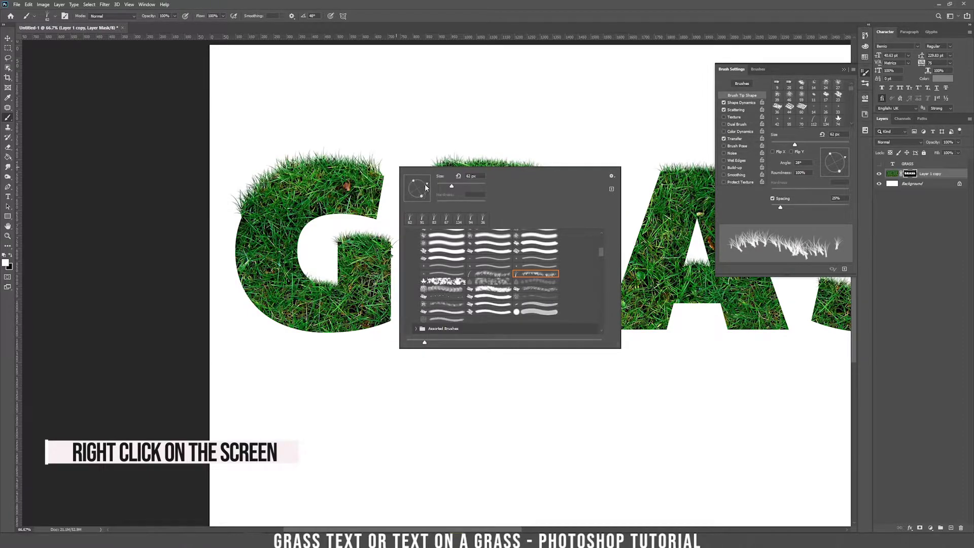
drag(416, 178, 433, 179)
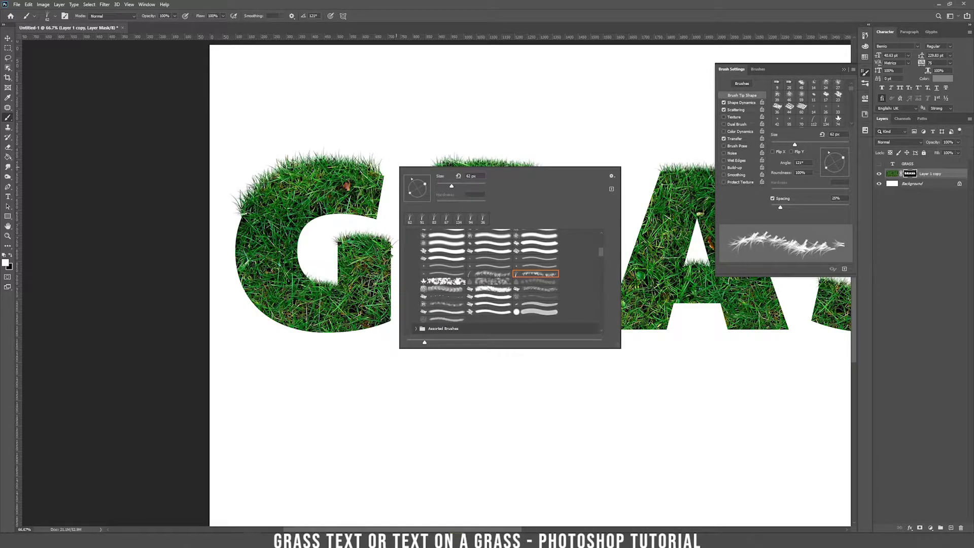
click(242, 215)
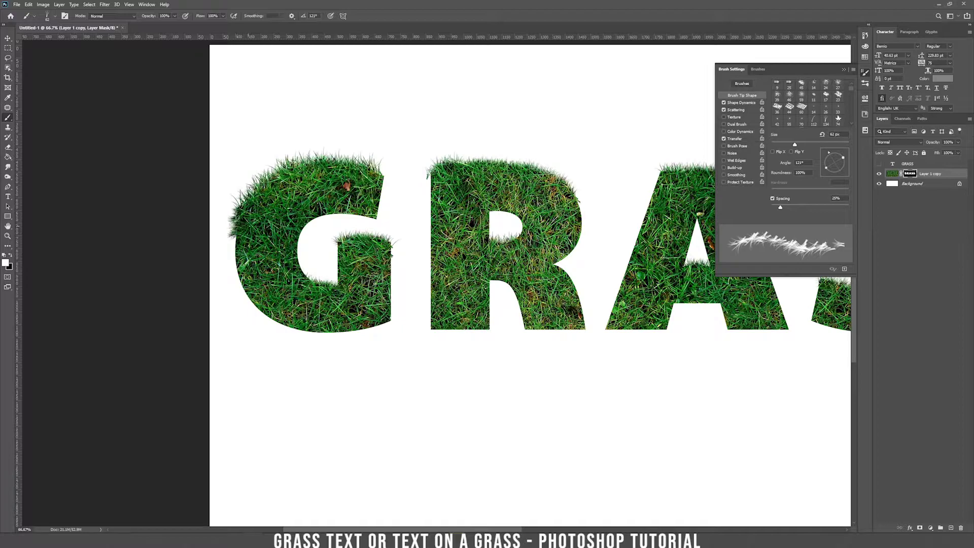
- Enlarge the brush to 77 px and then 117 px while painting blades down the left and lower left curve of the G
right_click(325, 231)
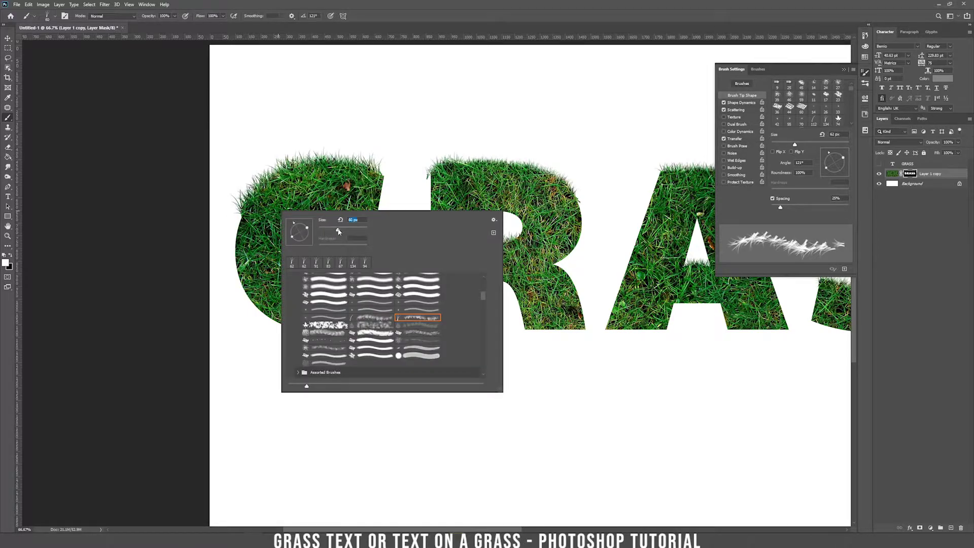
key(Return)
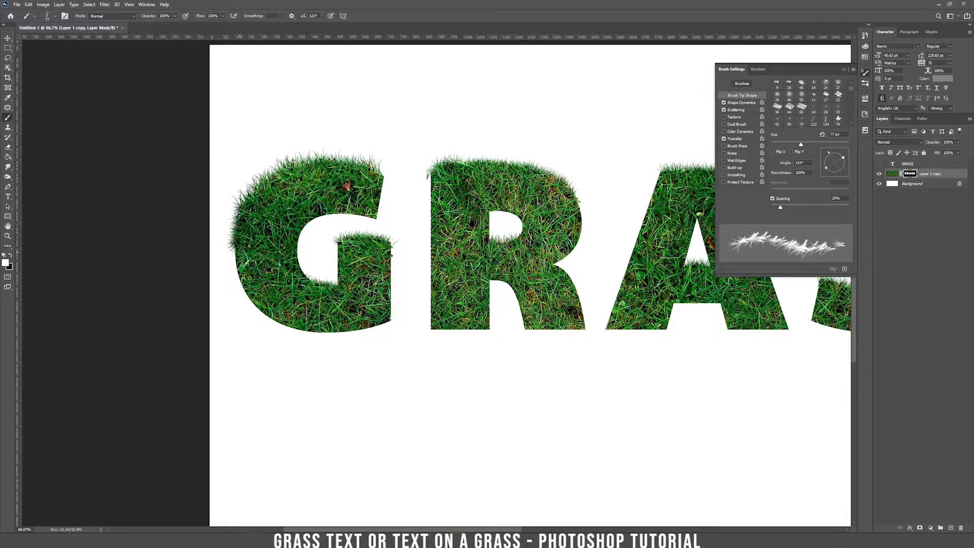
right_click(326, 249)
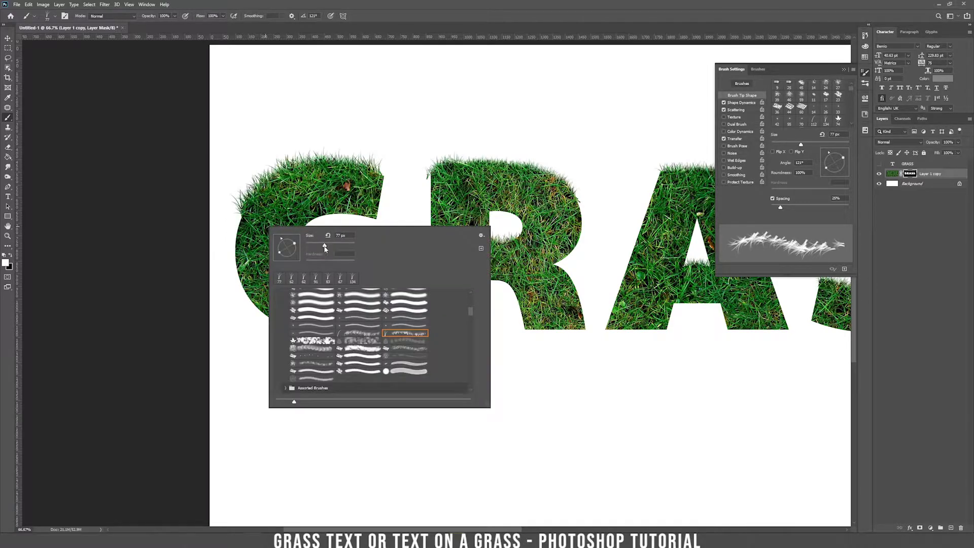
key(Return)
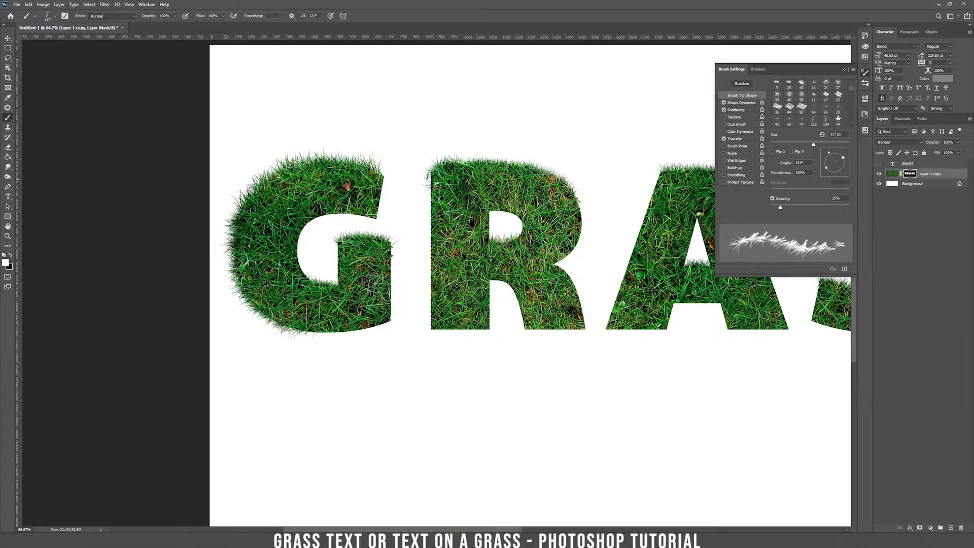
- Paint grass blades along the left-facing edges of the R's stem and leg and the left slope of the A
mouse_move(431, 172)
mouse_down()
mouse_move(425, 320)
mouse_move(429, 178)
mouse_up()
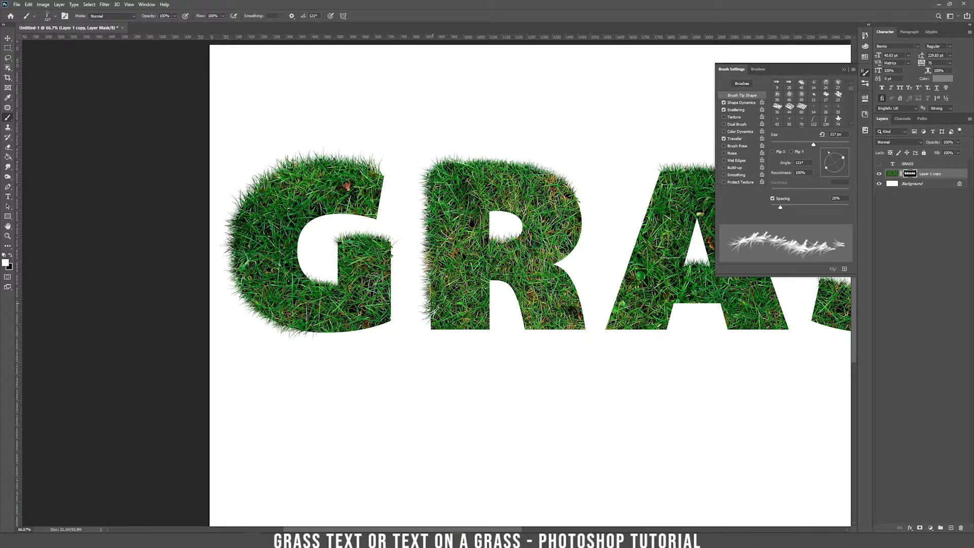
drag(442, 225, 436, 186)
drag(528, 296, 427, 297)
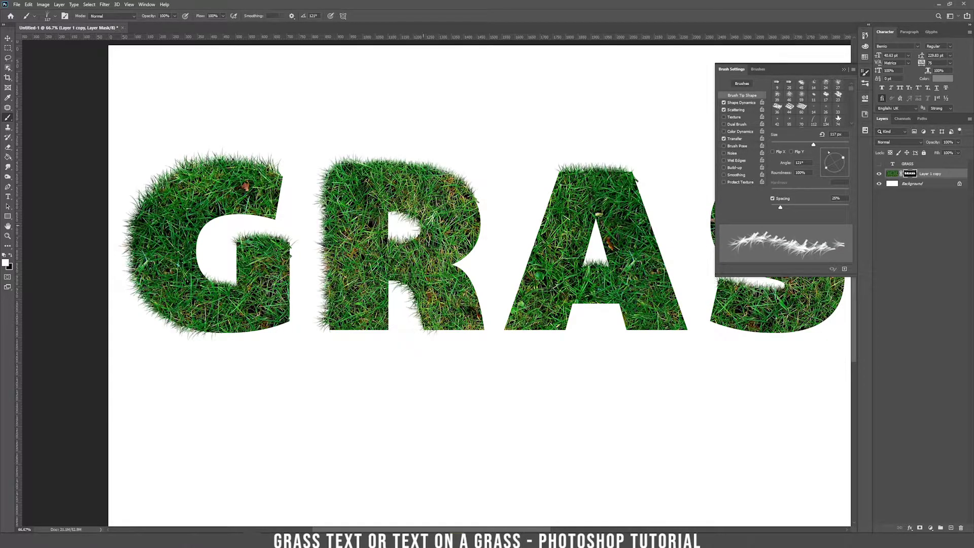
drag(423, 226, 296, 239)
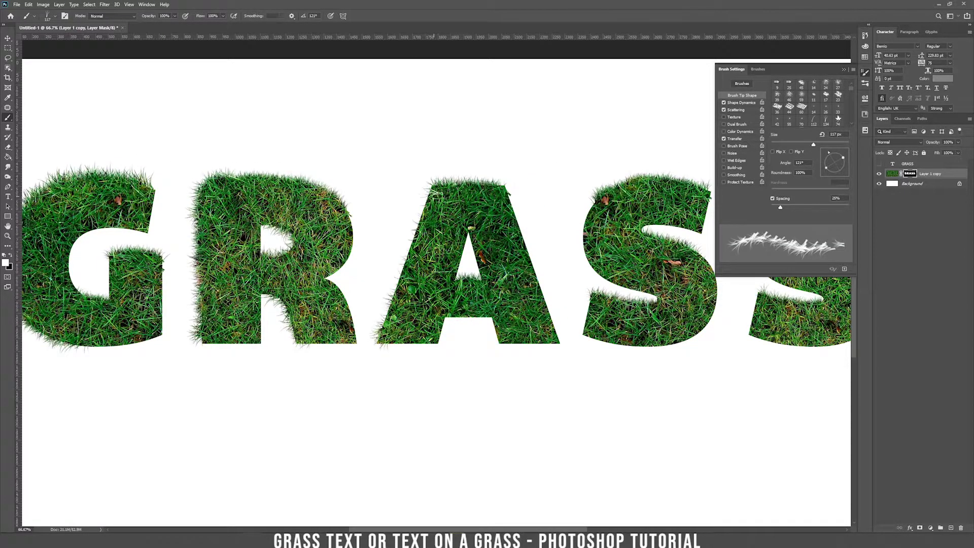
mouse_move(424, 239)
mouse_down()
mouse_move(401, 274)
mouse_move(418, 263)
mouse_up()
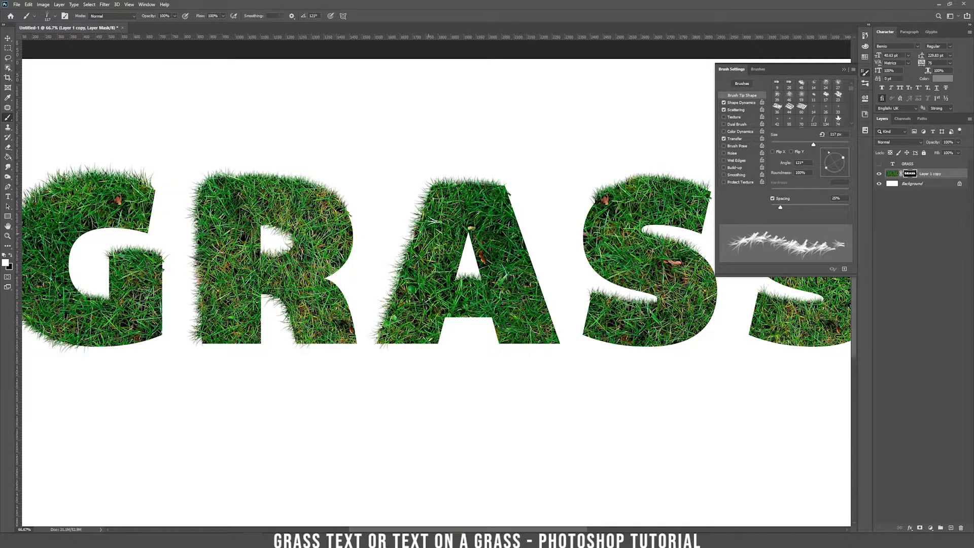
- Undo the unwanted strokes and paint grass blades along the upper left curve of the first S
mouse_move(604, 266)
mouse_down()
mouse_move(375, 311)
mouse_move(362, 269)
mouse_move(392, 231)
mouse_move(361, 267)
mouse_move(379, 236)
mouse_move(371, 241)
mouse_up()
key(ctrl+z)
key(ctrl+z)
drag(362, 287, 375, 248)
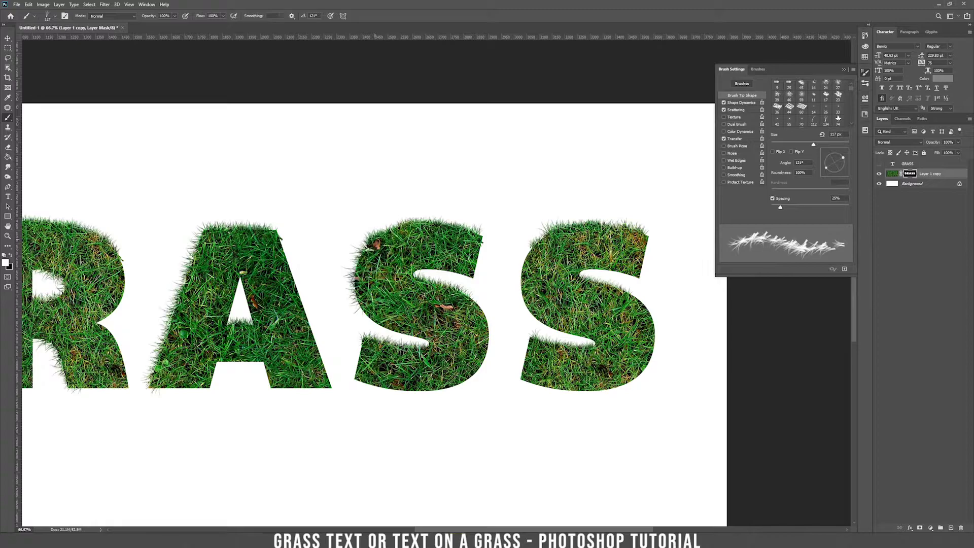
- Set the brush angle to 143° and paint grass blades around the lower left end and bottom edge of the first S
right_click(373, 358)
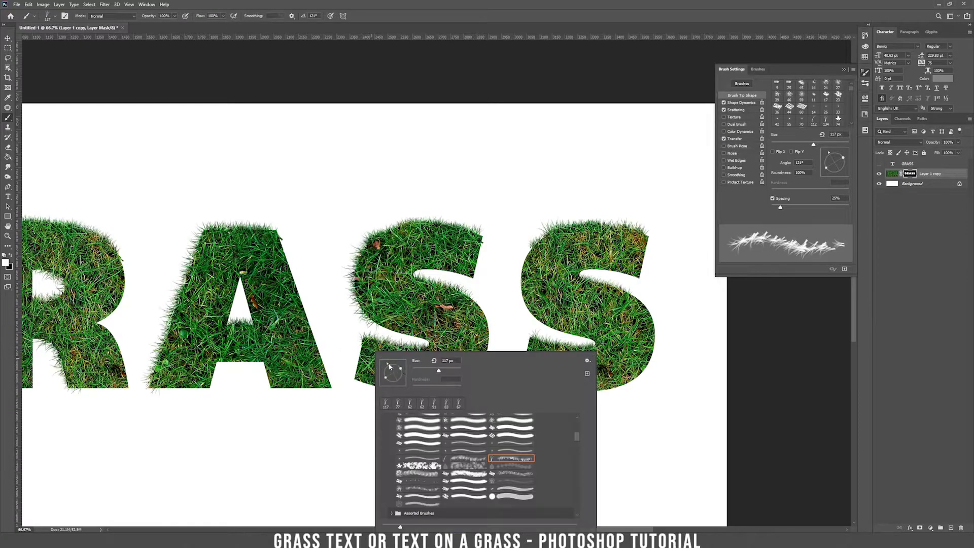
click(391, 363)
mouse_move(363, 347)
mouse_down()
mouse_move(361, 375)
mouse_move(401, 366)
mouse_up()
right_click(376, 367)
key(Return)
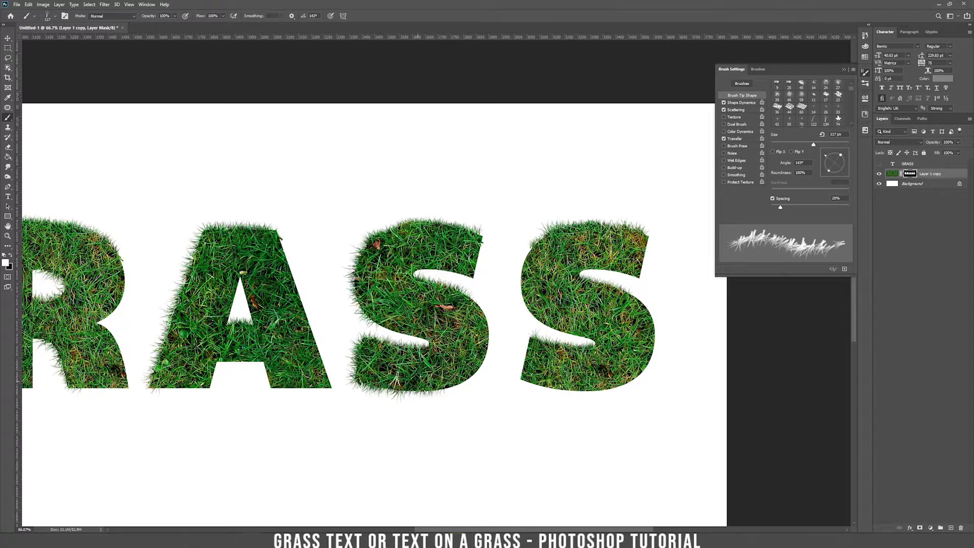
- Paint grass blades around the lower left end and bottom edge of the last S, adjusting the brush angle to its curve
mouse_move(531, 390)
mouse_down()
mouse_move(609, 390)
mouse_move(576, 390)
mouse_move(562, 363)
mouse_up()
right_click(548, 352)
mouse_move(526, 378)
mouse_down()
mouse_move(531, 362)
mouse_move(520, 365)
mouse_move(571, 358)
mouse_up()
right_click(551, 347)
key(Return)
- Set the brush angle to -9° and paint upright grass blades along the top edge of the last S
right_click(658, 341)
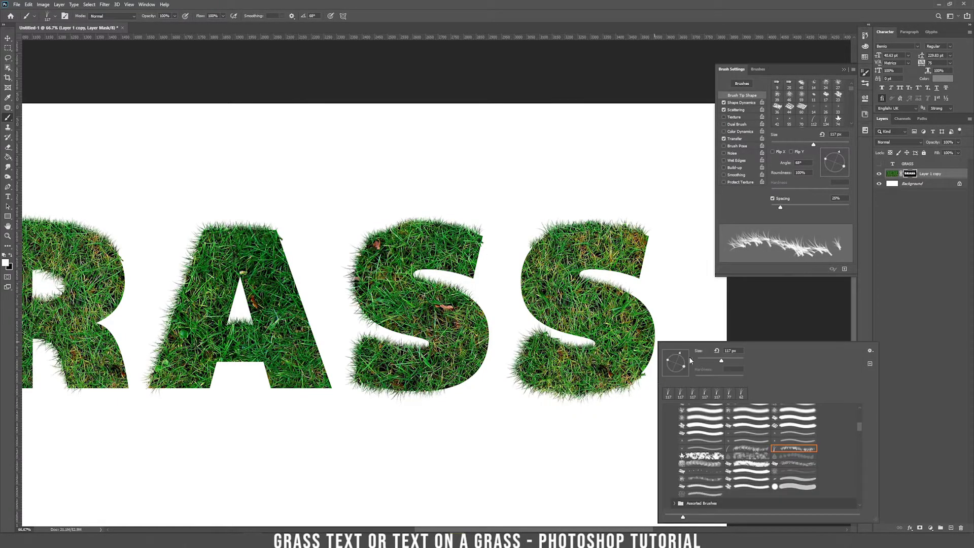
drag(674, 361, 680, 366)
key(Return)
right_click(618, 293)
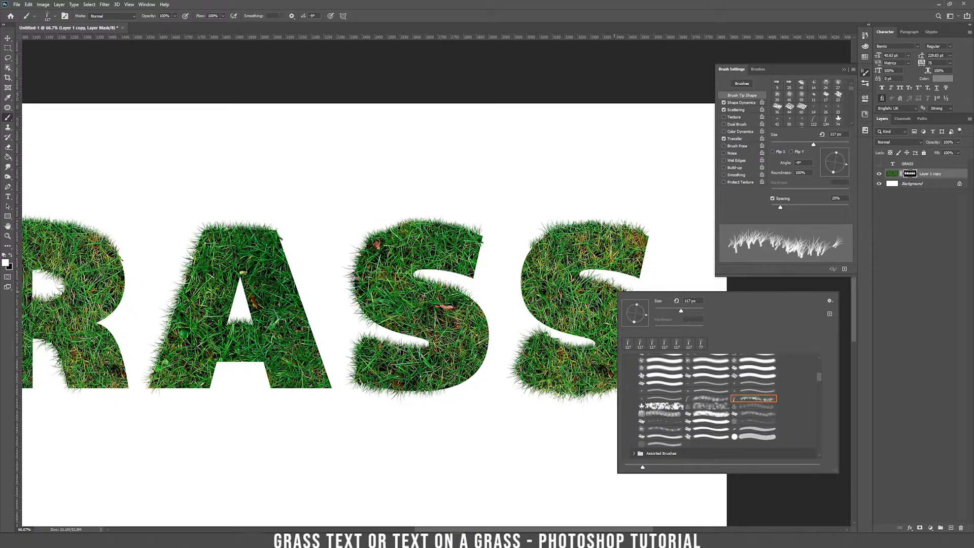
key(Return)
drag(642, 236, 569, 224)
- Paint grass blades down the upper left curve of the last S, turning the brush angle to 76° and then 134°
right_click(556, 250)
drag(584, 272, 550, 236)
key(Return)
right_click(552, 296)
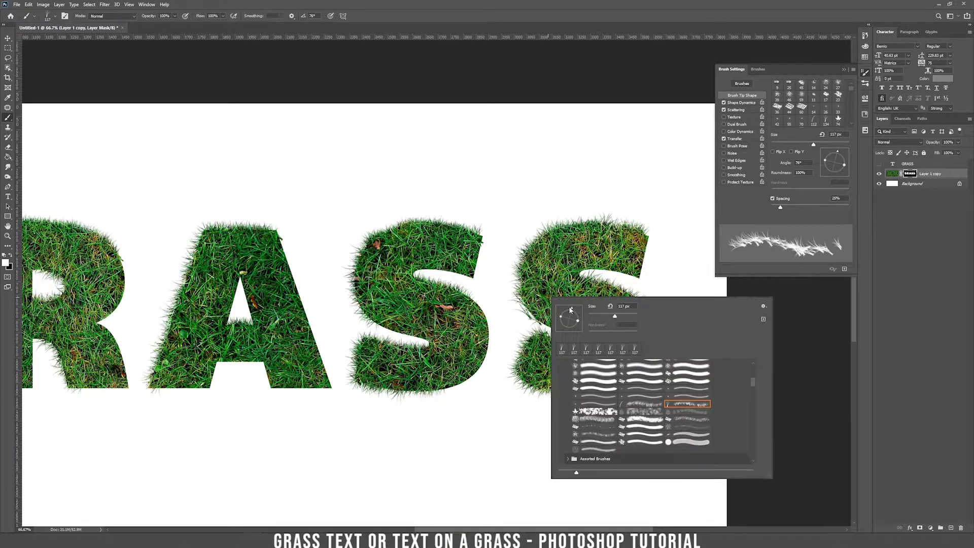
drag(575, 309, 559, 310)
key(Return)
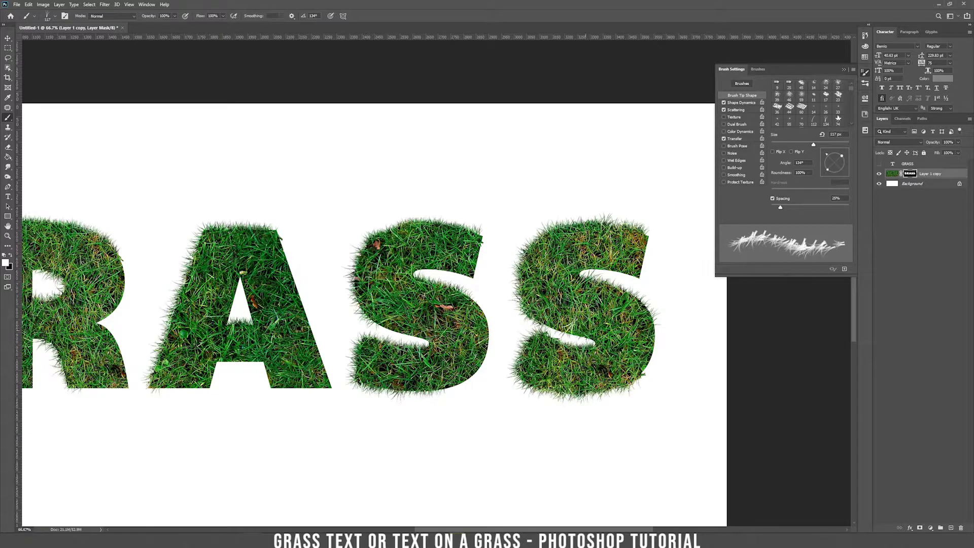
- Reduce the brush size to 58 px and paint fine blades along the upper side of the last S's lower gap
right_click(579, 313)
drag(643, 340, 628, 341)
key(Return)
drag(545, 329, 577, 332)
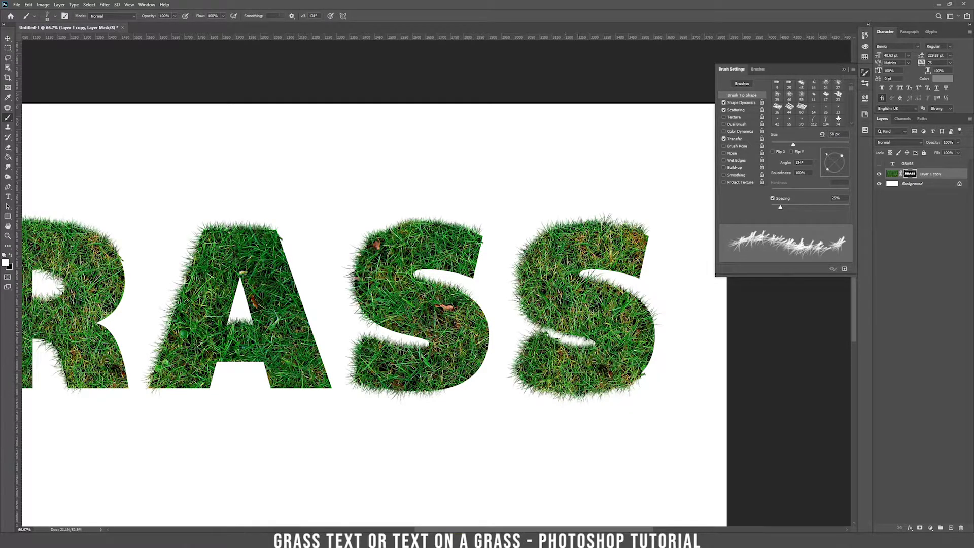
- Paint downward blades inside the upper gap of the last S and set the brush angle to -27°
scroll(520, 302, up, 2)
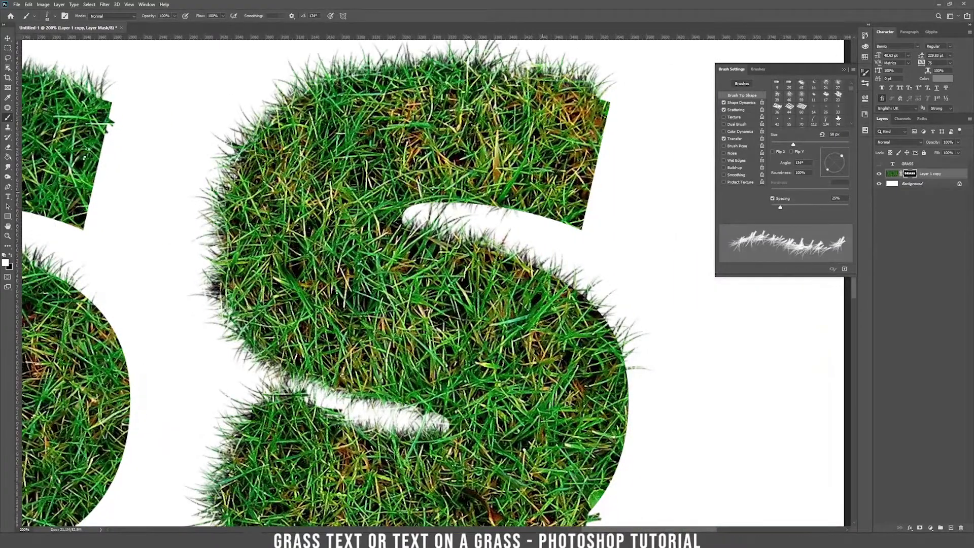
drag(544, 210, 418, 209)
right_click(534, 203)
drag(551, 216, 565, 225)
key(Return)
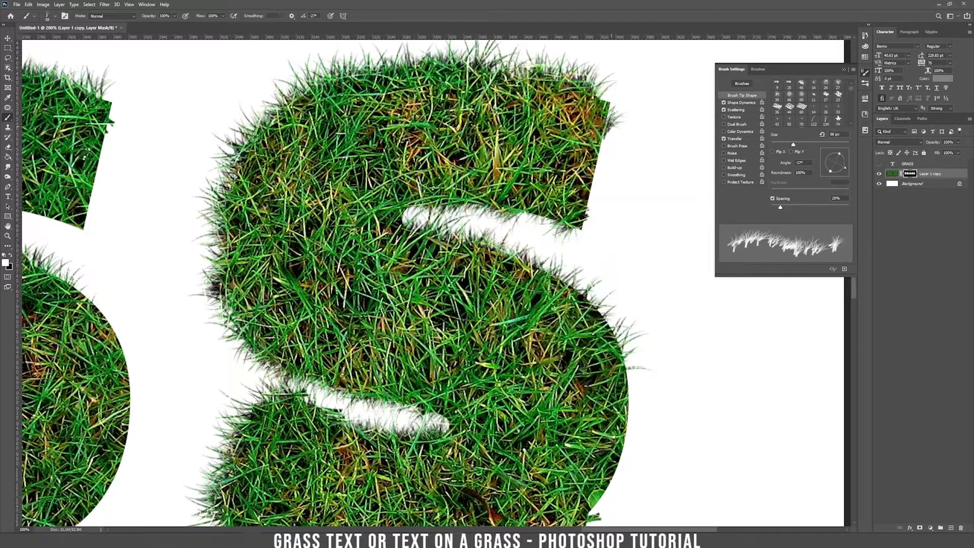
- Paint grass blades along the right end of the last S's upper arm, turning the brush angle to -79° and then -126°
right_click(612, 140)
drag(640, 170, 626, 175)
key(Return)
drag(608, 144, 586, 216)
right_click(621, 142)
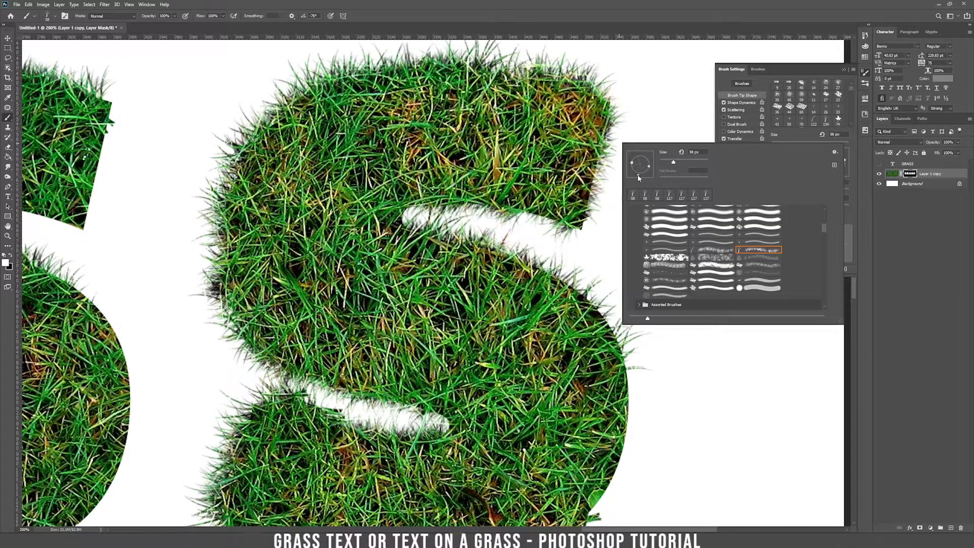
click(633, 176)
key(Return)
drag(612, 136, 584, 226)
- Paint grass blades down the right side and around the lower right curve of the last S
drag(623, 437, 578, 303)
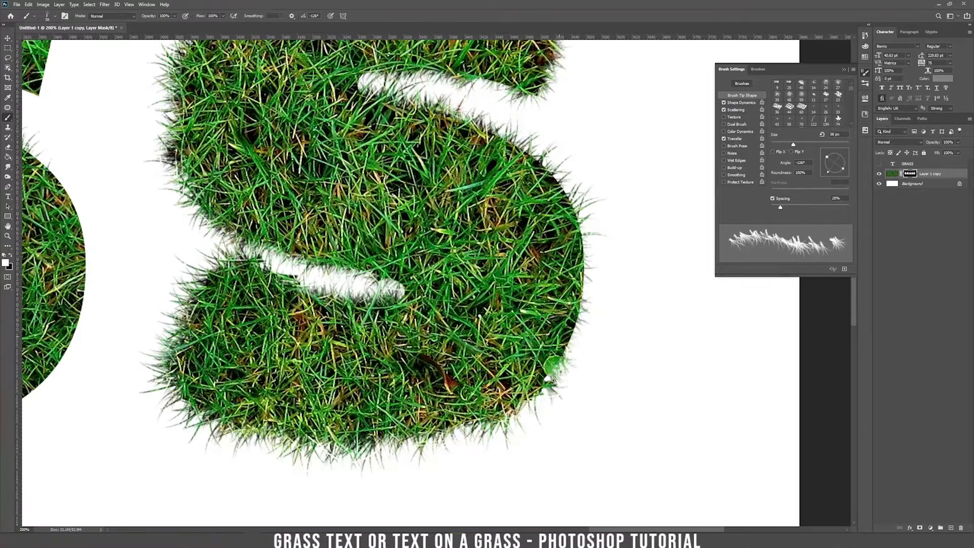
mouse_move(566, 357)
mouse_down()
mouse_move(426, 427)
mouse_move(390, 432)
mouse_up()
- Turn the grass brush angle to near 0° and paint blades along the upper right curve of the first S
mouse_move(555, 185)
mouse_down()
mouse_move(579, 254)
mouse_move(567, 345)
mouse_move(577, 303)
mouse_move(550, 155)
mouse_move(367, 84)
mouse_up()
right_click(536, 203)
click(558, 216)
key(Return)
right_click(546, 178)
click(575, 199)
key(Return)
drag(234, 187, 670, 163)
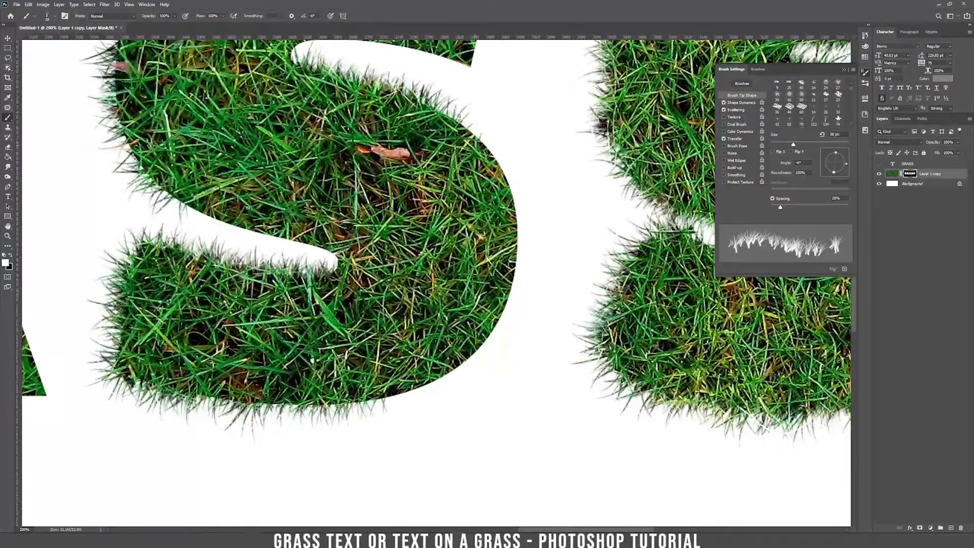
drag(462, 122, 489, 145)
- Set the brush to 173° and 98 px and paint downward blades along the bottom edge of the first S
right_click(420, 292)
click(432, 316)
key(Return)
mouse_move(392, 390)
mouse_down()
mouse_move(275, 398)
mouse_move(175, 381)
mouse_up()
right_click(345, 351)
key(Return)
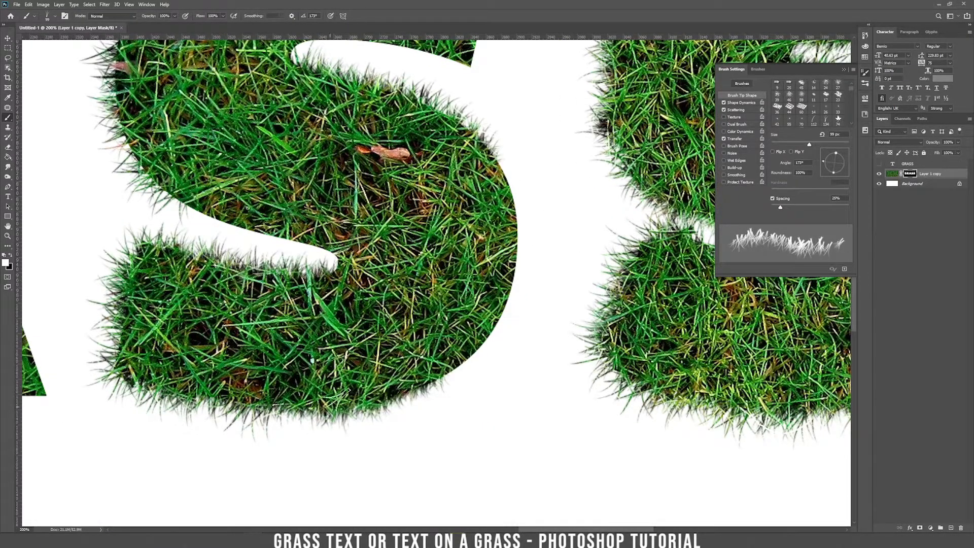
- Enlarge the grass brush to 228 px and add longer blades along the bottom edge of the first S
right_click(293, 348)
click(367, 365)
key(Return)
right_click(273, 342)
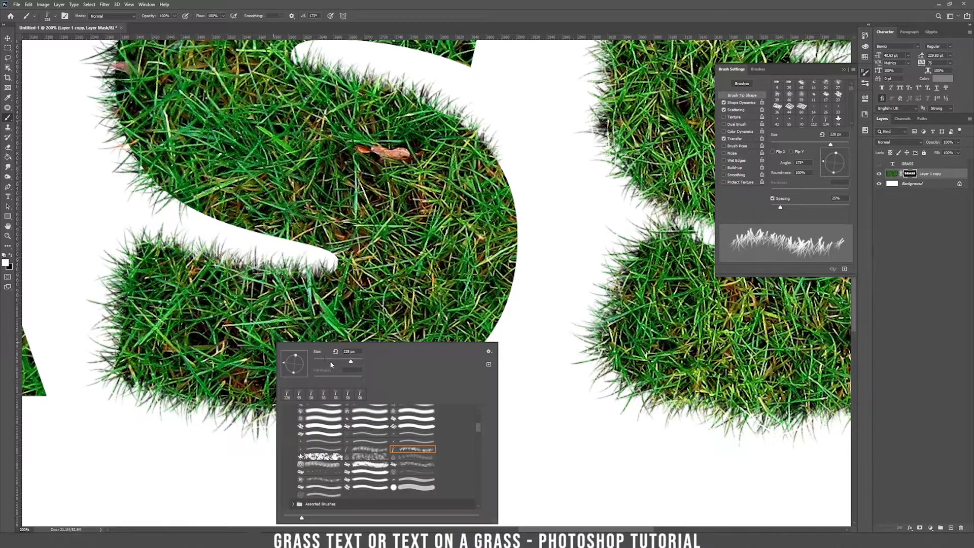
click(296, 371)
key(Return)
- Set the brush to 69 px at -160° and paint blades along the upper side of the first S's lower gap
right_click(385, 302)
click(398, 326)
key(Return)
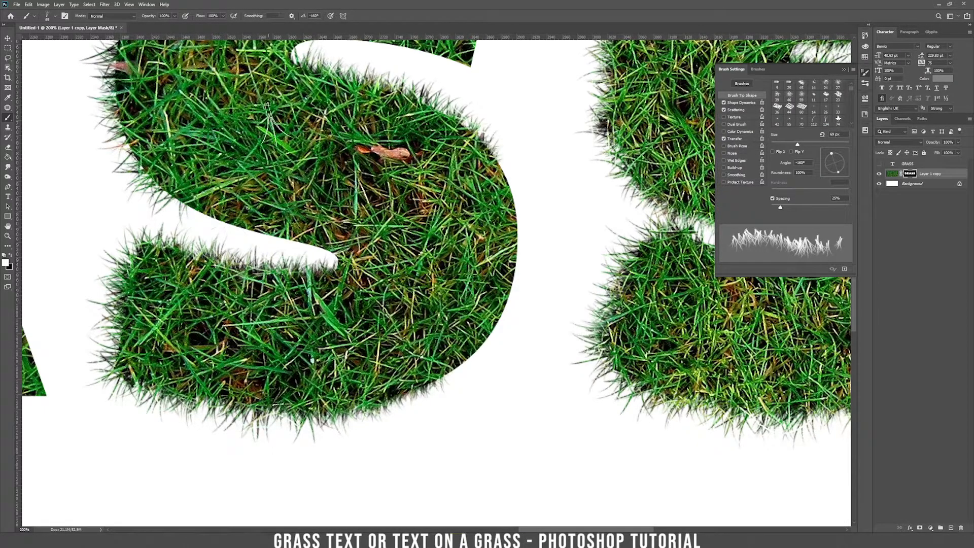
mouse_move(166, 168)
mouse_down()
mouse_move(201, 202)
mouse_move(315, 237)
mouse_up()
drag(178, 202, 306, 334)
- Set the brush angle to -142° and paint blades along the upper side of the first S's upper gap
right_click(313, 225)
click(338, 238)
key(Return)
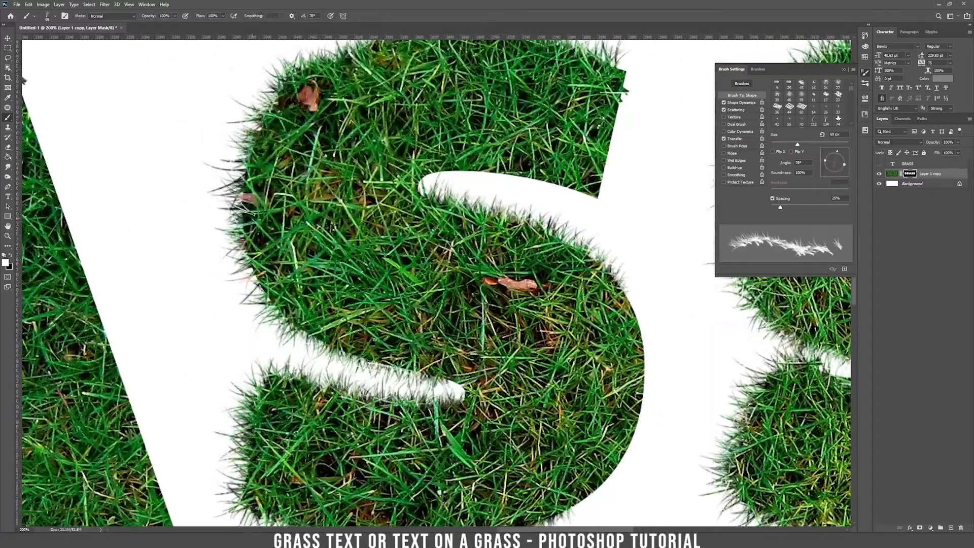
right_click(457, 200)
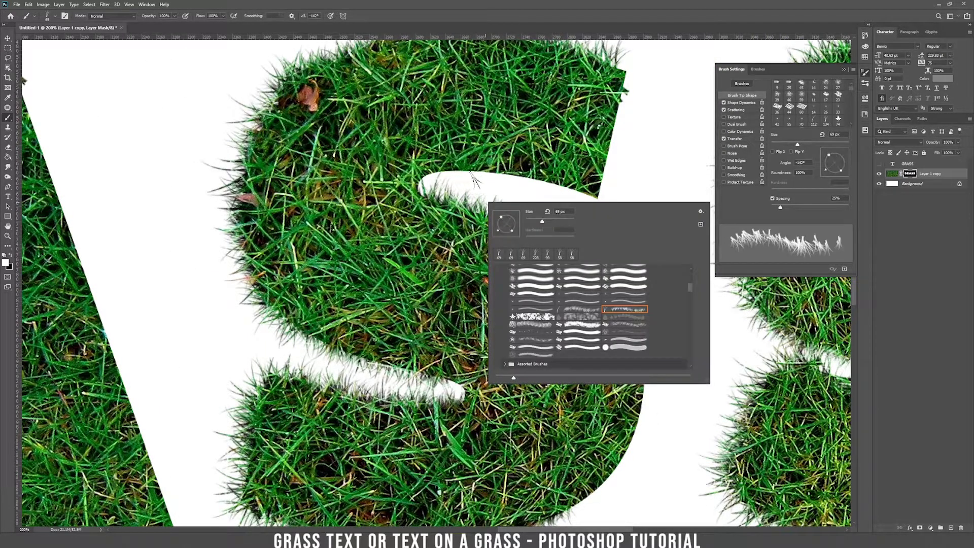
mouse_move(475, 180)
mouse_down()
mouse_move(491, 175)
mouse_move(427, 182)
mouse_up()
- Paint grass blades along the right end of the first S's upper arm
mouse_move(611, 81)
mouse_down()
mouse_move(610, 161)
mouse_move(595, 197)
mouse_up()
drag(618, 102, 613, 62)
mouse_move(572, 192)
mouse_down()
mouse_move(447, 178)
mouse_move(565, 183)
mouse_move(514, 280)
mouse_up()
- Set the grass brush angle to -140° and paint blades down the right outer curve of the first S
right_click(561, 197)
click(589, 217)
mouse_move(566, 161)
mouse_down()
mouse_move(560, 152)
mouse_move(296, 148)
mouse_up()
drag(727, 373, 408, 194)
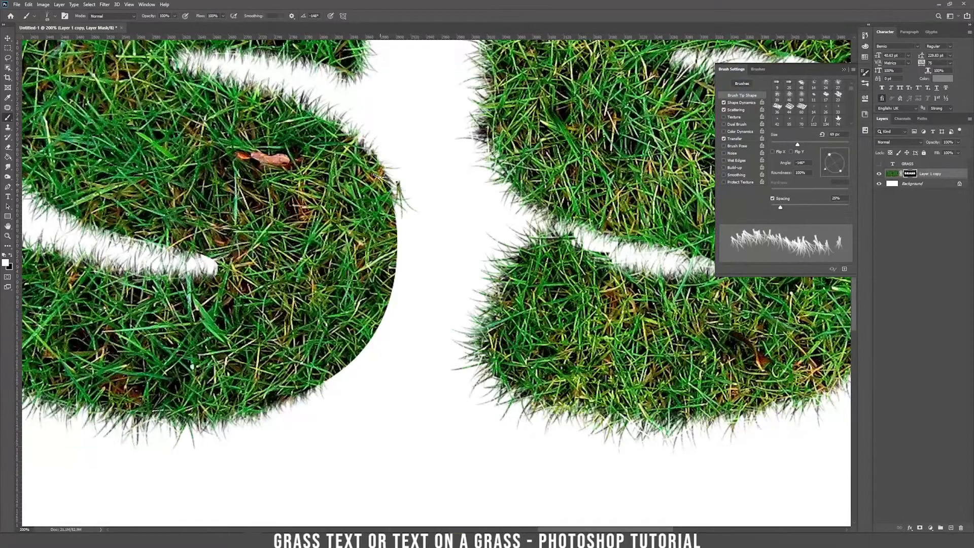
right_click(395, 195)
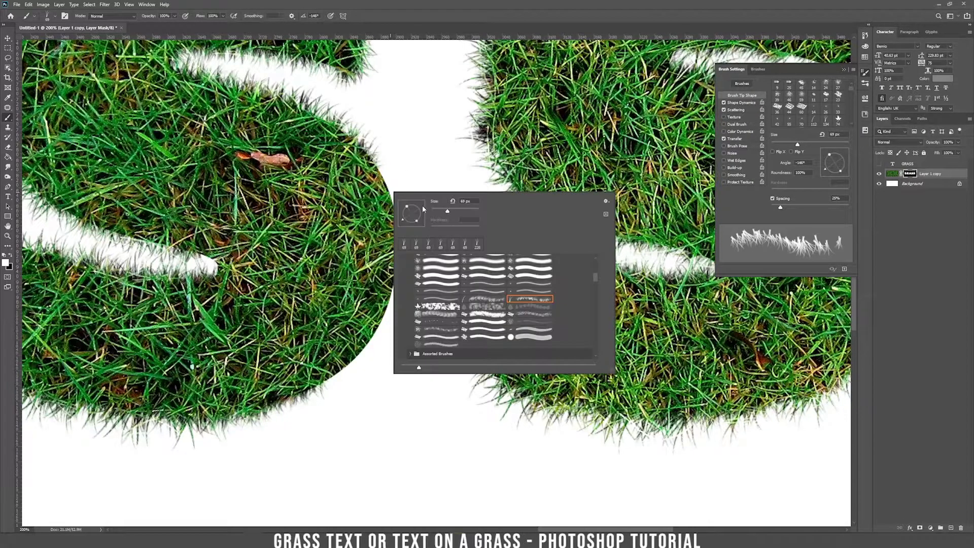
key(Return)
drag(391, 147, 398, 284)
mouse_move(387, 251)
mouse_down()
mouse_move(358, 322)
mouse_move(328, 360)
mouse_move(287, 382)
mouse_move(358, 348)
mouse_move(353, 338)
mouse_move(386, 289)
mouse_move(285, 395)
mouse_move(338, 360)
mouse_move(397, 332)
mouse_up()
- Adjust the brush angle and continue the blades around the lower right curve of the first S
right_click(333, 350)
click(351, 369)
key(Return)
right_click(330, 325)
click(394, 343)
key(Return)
- Set the grass brush to 44 px, re-angle it and paint blades along the right outer edge of the A
key(ctrl+minus)
key(ctrl+minus)
mouse_move(211, 173)
mouse_down()
mouse_move(337, 171)
mouse_move(365, 263)
mouse_up()
right_click(337, 172)
click(358, 210)
key(Return)
right_click(370, 237)
click(418, 258)
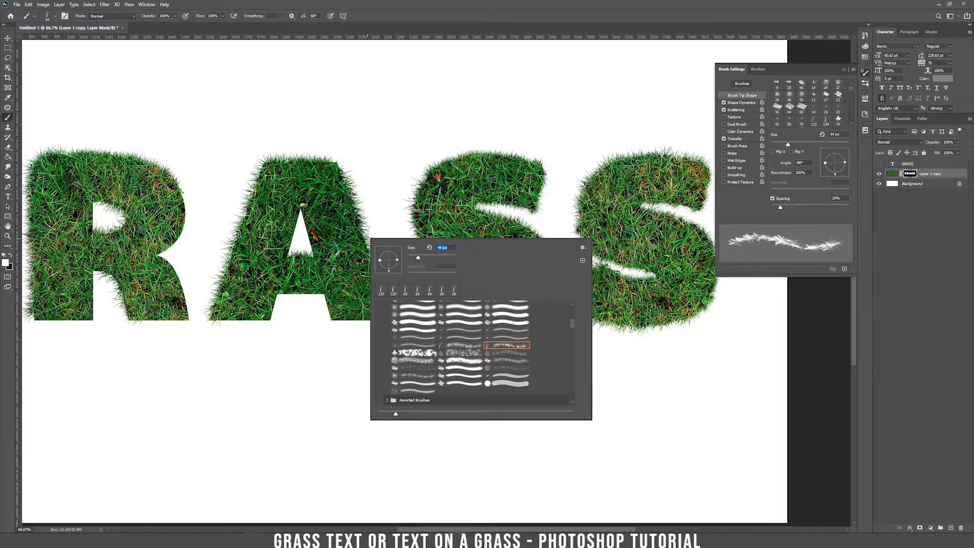
key(Return)
drag(351, 195, 367, 248)
- Set the brush angle to -143° and paint blades along the underside of the A's crossbar
right_click(363, 310)
click(376, 336)
key(Return)
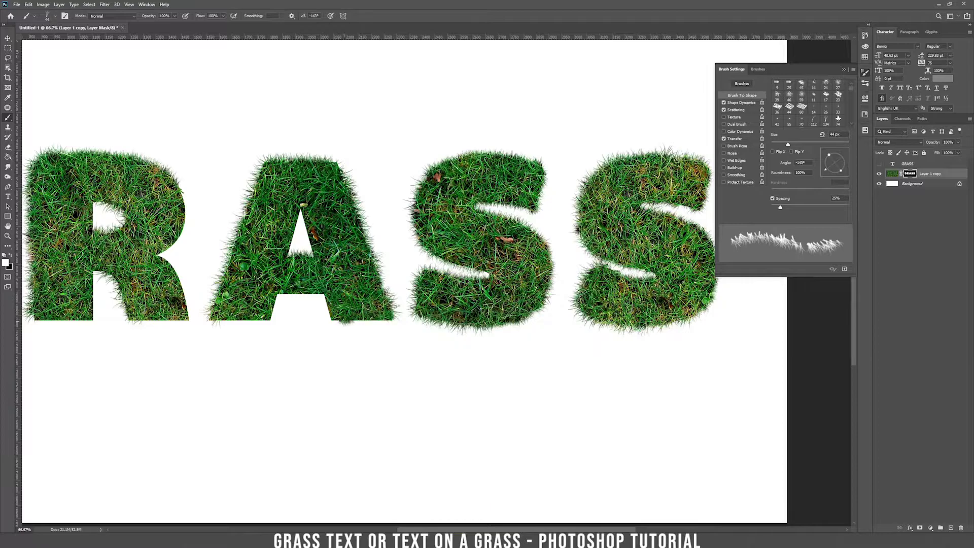
key(ctrl+plus)
key(ctrl+plus)
drag(242, 280, 469, 285)
drag(203, 315, 304, 315)
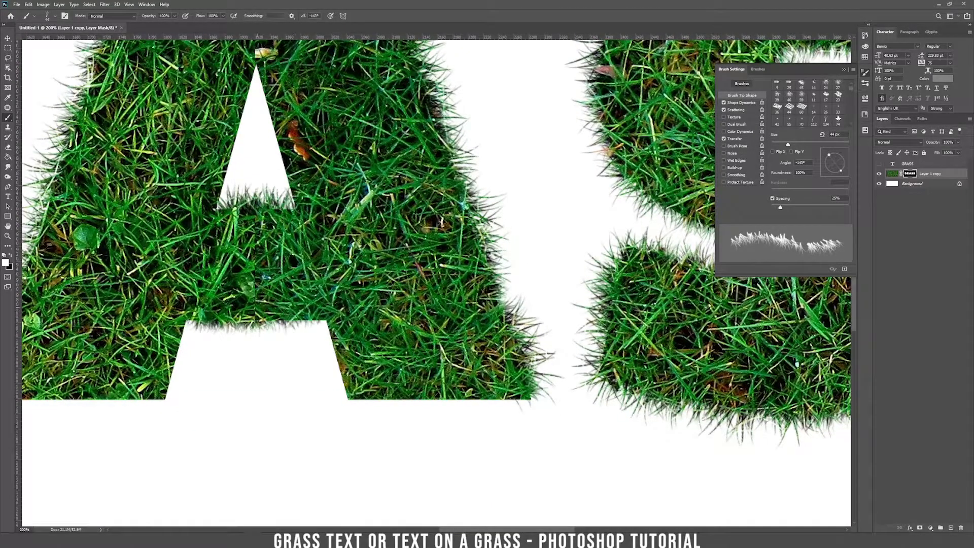
- Re-angle the grass brush and paint blades along the inner and bottom edges of the A's right leg
right_click(299, 297)
click(361, 315)
mouse_move(202, 312)
mouse_down()
mouse_move(339, 319)
mouse_move(358, 394)
mouse_move(510, 393)
mouse_up()
right_click(376, 351)
click(387, 377)
right_click(369, 332)
click(392, 344)
mouse_move(325, 338)
mouse_down()
mouse_move(345, 375)
mouse_move(317, 327)
mouse_up()
key(ctrl+z)
right_click(359, 360)
click(374, 363)
- Set the brush angle to -70° and paint blades down the inner edge of the A's left leg
right_click(250, 346)
click(275, 373)
drag(191, 327, 167, 396)
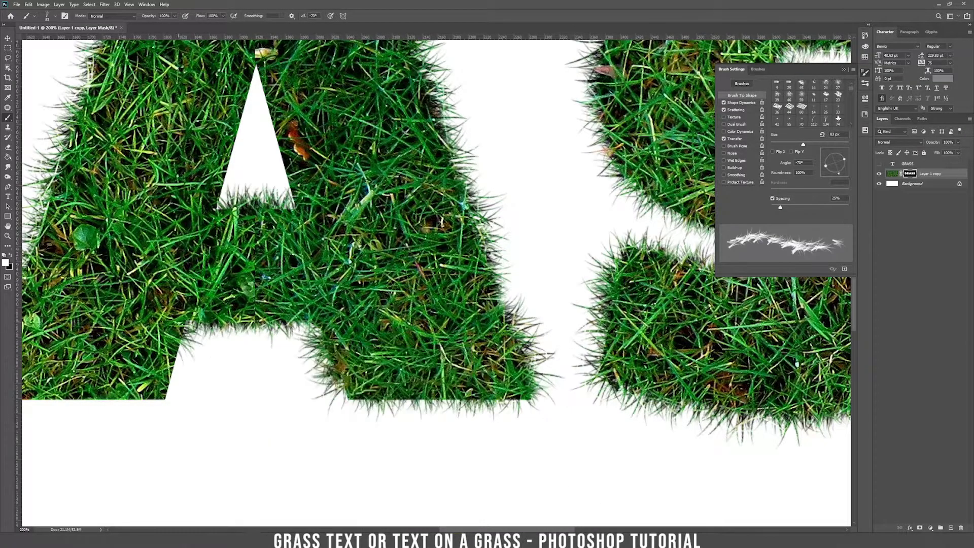
- Reduce the grass brush, set its angle to -179° and paint blades along the bottoms of the A's feet
drag(215, 364, 444, 325)
right_click(354, 327)
click(391, 347)
right_click(309, 363)
key(Return)
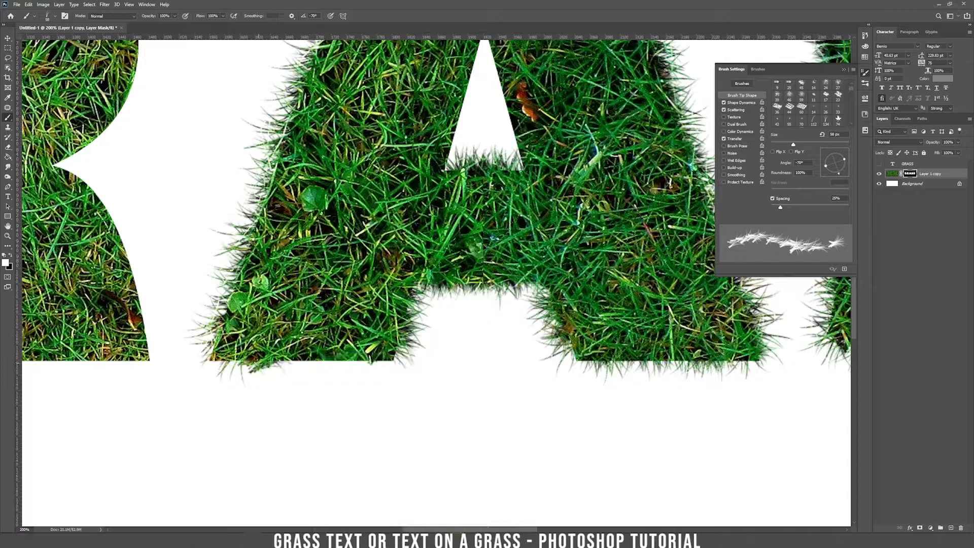
right_click(337, 373)
key(Return)
mouse_move(265, 364)
mouse_down()
mouse_move(386, 364)
mouse_move(218, 360)
mouse_up()
drag(218, 360, 391, 364)
mouse_move(578, 365)
mouse_down()
mouse_move(744, 358)
mouse_move(640, 366)
mouse_up()
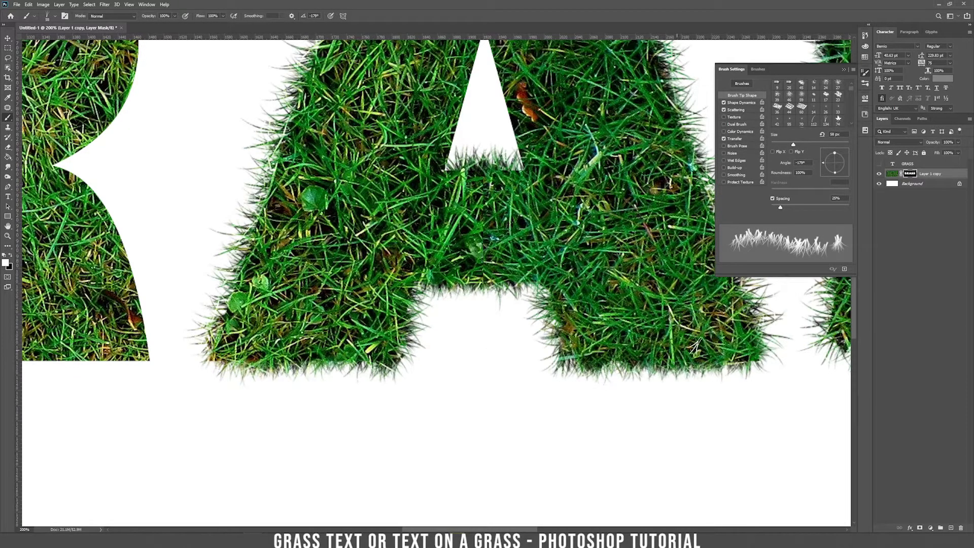
- Re-angle the grass brush for each side and paint blades along both sides of the A's triangular counter
mouse_move(736, 330)
mouse_down()
mouse_move(450, 414)
mouse_move(502, 430)
mouse_up()
right_click(300, 203)
click(322, 217)
key(Return)
drag(252, 137, 285, 258)
right_click(340, 194)
click(359, 227)
key(Return)
mouse_move(230, 152)
mouse_down()
mouse_move(237, 136)
mouse_move(197, 273)
mouse_move(235, 164)
mouse_up()
- Paint grass blades around the R's right outer edge, its counter and the gap between its legs
mouse_move(328, 201)
mouse_down()
mouse_move(124, 298)
mouse_move(767, 217)
mouse_move(801, 250)
mouse_up()
mouse_move(333, 341)
mouse_down()
mouse_move(363, 438)
mouse_move(253, 320)
mouse_move(355, 254)
mouse_move(375, 152)
mouse_move(300, 305)
mouse_move(353, 138)
mouse_move(388, 231)
mouse_up()
mouse_move(406, 249)
mouse_down()
mouse_move(391, 203)
mouse_move(565, 98)
mouse_up()
drag(304, 142, 309, 216)
mouse_move(287, 363)
mouse_down()
mouse_move(304, 467)
mouse_move(305, 325)
mouse_move(366, 352)
mouse_up()
- Re-angle the grass brush and paint blades along the bottoms of both R legs and the right leg's outer edge
right_click(438, 350)
click(448, 376)
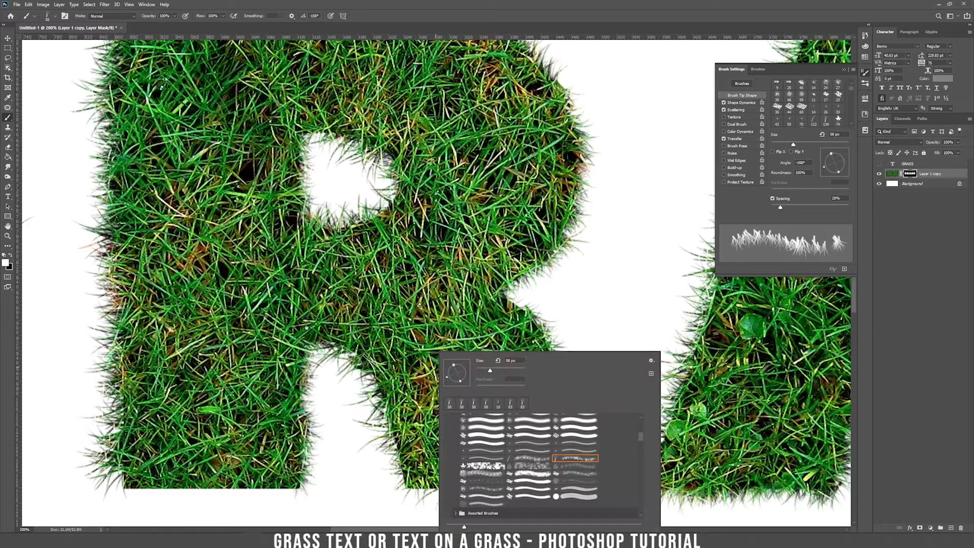
mouse_move(124, 477)
mouse_down()
mouse_move(287, 488)
mouse_move(145, 461)
mouse_move(117, 485)
mouse_move(99, 477)
mouse_move(116, 454)
mouse_up()
right_click(153, 465)
click(164, 366)
mouse_move(426, 485)
mouse_down()
mouse_move(538, 493)
mouse_move(442, 493)
mouse_up()
key(ctrl+z)
mouse_move(561, 490)
mouse_down()
mouse_move(475, 481)
mouse_move(394, 495)
mouse_up()
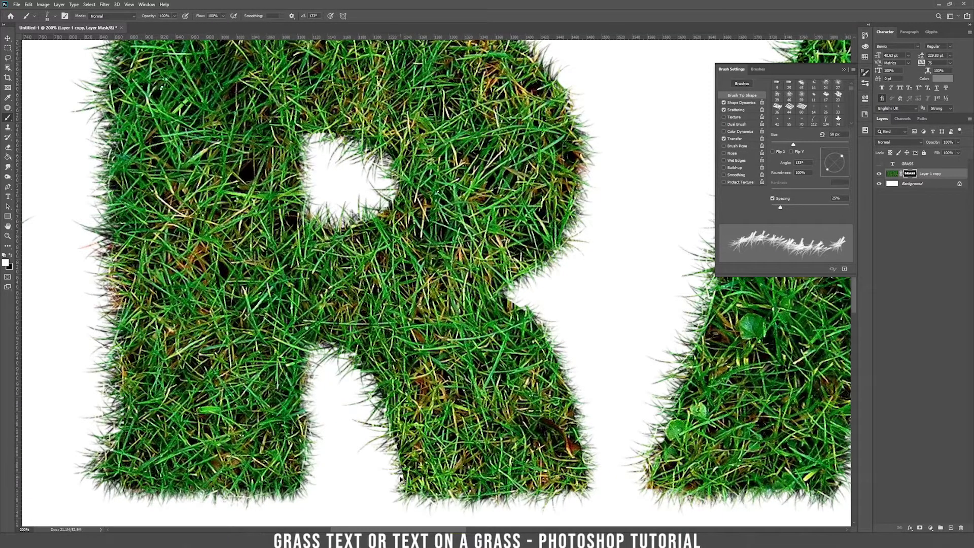
- Paint grass blades along both vertical sides of the G's crossbar block and along the letter's bottom edge
right_click(354, 352)
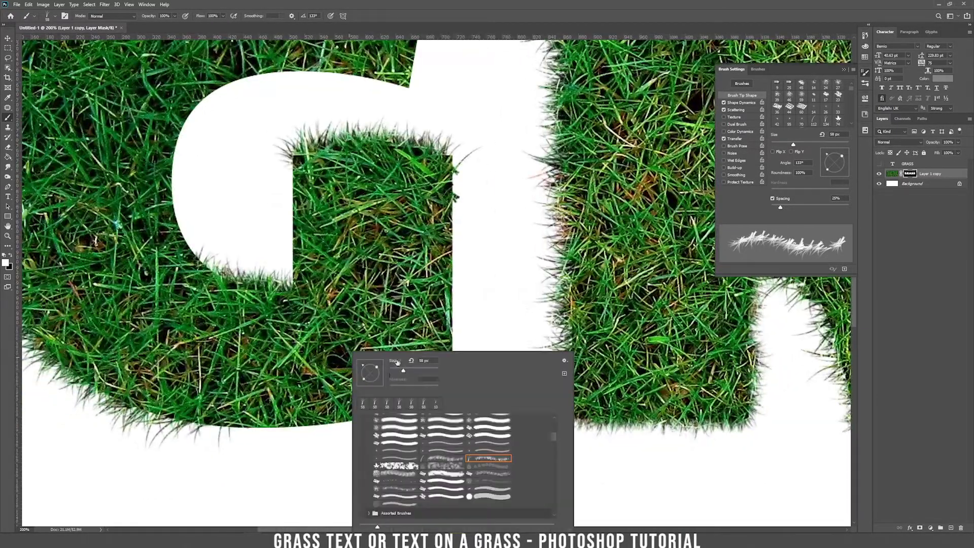
mouse_move(302, 185)
mouse_down()
mouse_move(310, 174)
mouse_move(292, 168)
mouse_move(287, 278)
mouse_up()
right_click(315, 135)
click(332, 145)
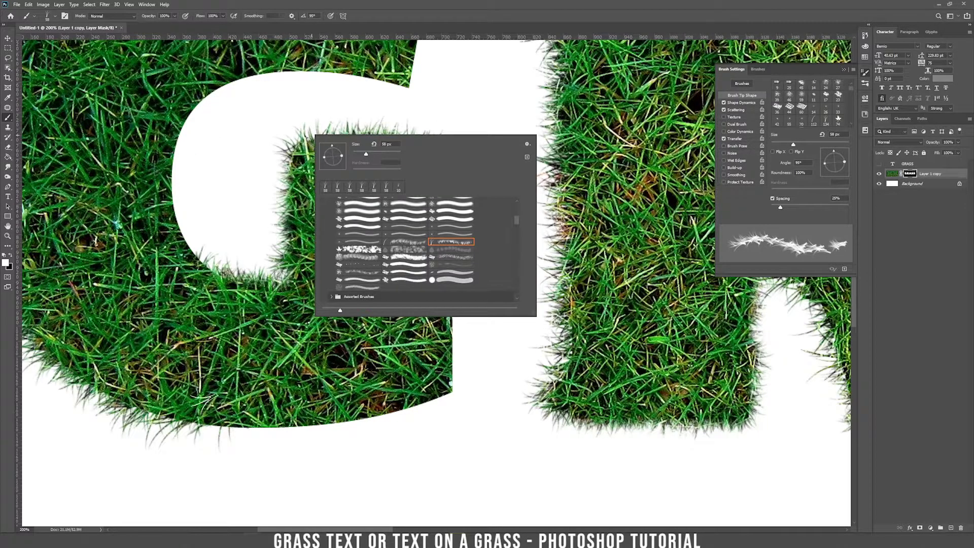
right_click(253, 386)
click(268, 382)
mouse_move(231, 426)
mouse_down()
mouse_move(356, 427)
mouse_move(452, 358)
mouse_move(448, 197)
mouse_move(453, 368)
mouse_move(459, 168)
mouse_move(458, 254)
mouse_move(191, 430)
mouse_up()
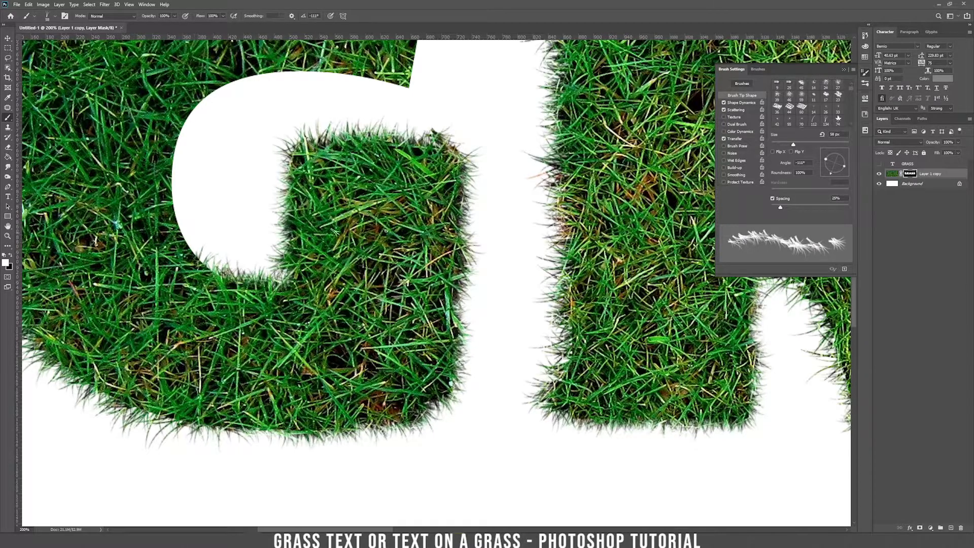
- Enlarge the grass brush to 100 px and paint blades along the inner curve of the G
mouse_move(195, 256)
mouse_down()
mouse_move(164, 172)
mouse_move(320, 76)
mouse_move(177, 178)
mouse_move(176, 96)
mouse_move(330, 76)
mouse_move(170, 155)
mouse_move(303, 71)
mouse_up()
right_click(362, 70)
click(428, 91)
click(213, 101)
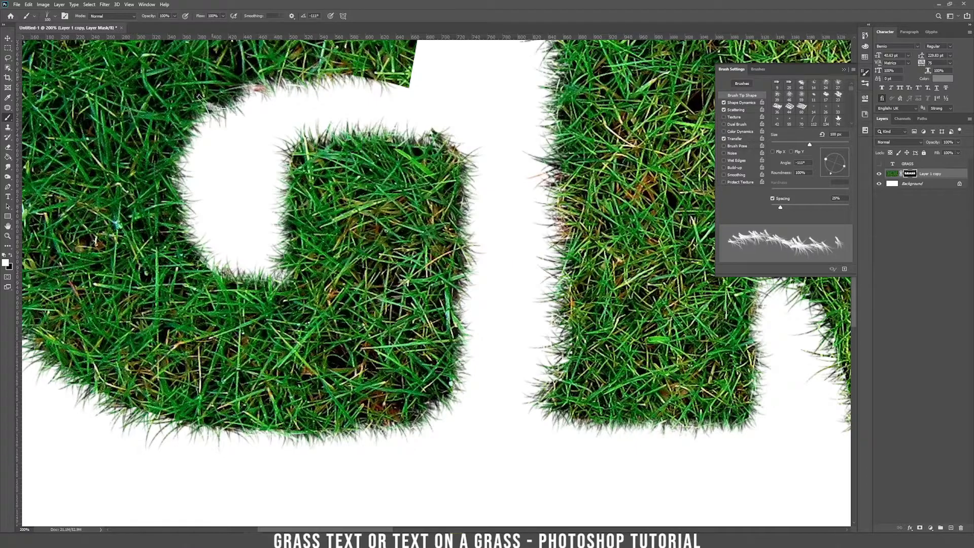
drag(212, 101, 339, 87)
- Set the brush angle to 22° and paint blades around the end of the G's upper arm
mouse_move(345, 88)
mouse_down()
mouse_move(289, 225)
mouse_move(367, 163)
mouse_move(350, 104)
mouse_move(387, 118)
mouse_up()
right_click(349, 104)
key(Return)
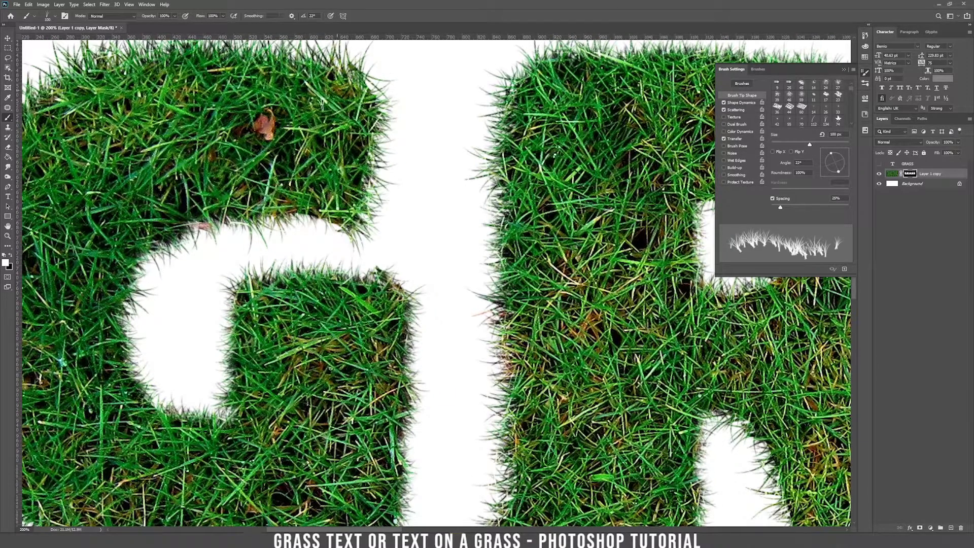
- Examine the painted letter edges up close around the A and first S with the panels hidden
key(ctrl+0)
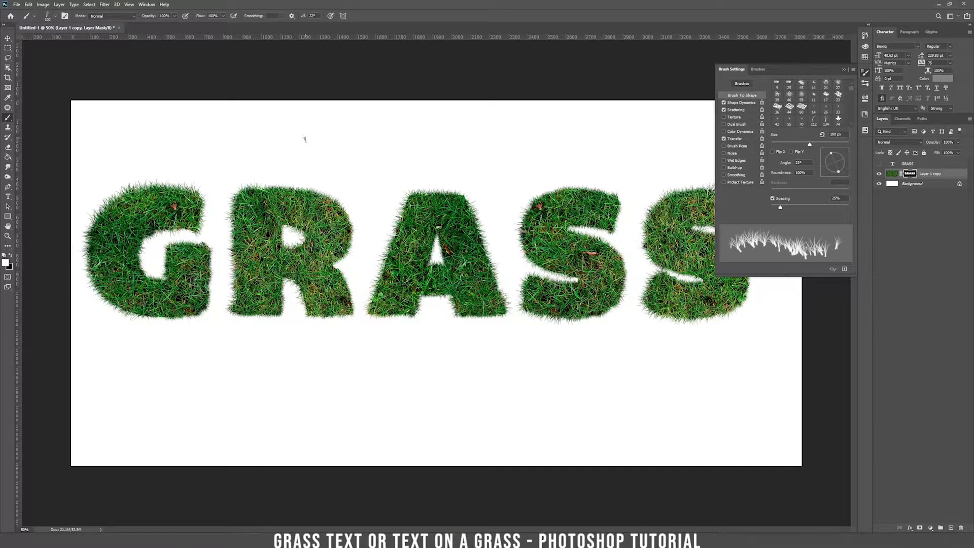
key(Tab)
key(ctrl+plus)
key(ctrl+plus)
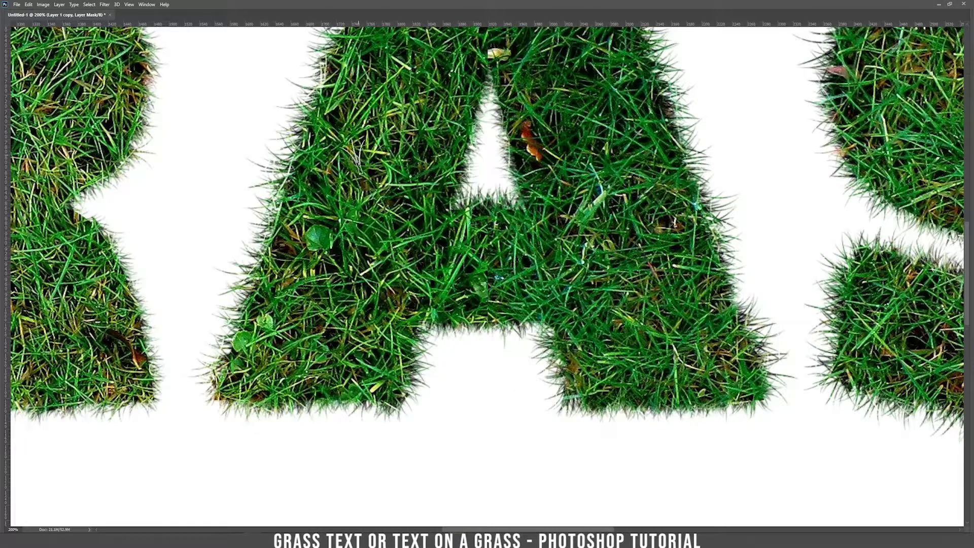
drag(595, 252, 456, 286)
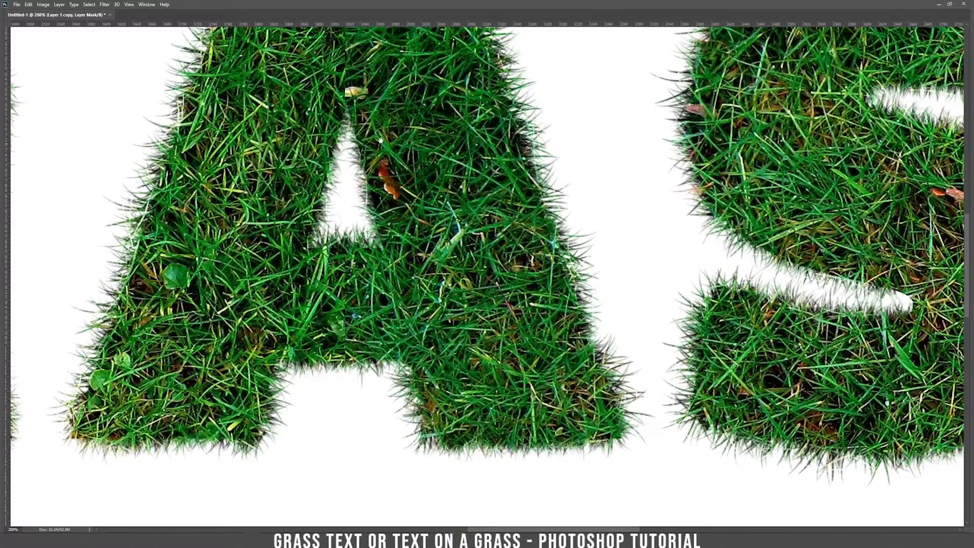
drag(380, 37, 370, 190)
key(Tab)
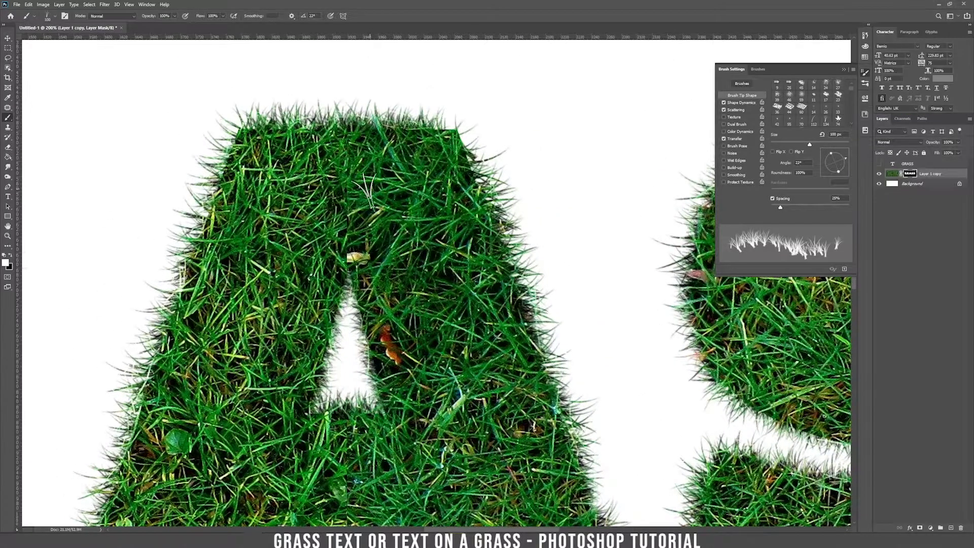
- Target the image of Layer 1 copy instead of its mask and clone grass over the A's crossbar with the Clone Stamp
click(892, 175)
key(ctrl+minus)
key(ctrl+minus)
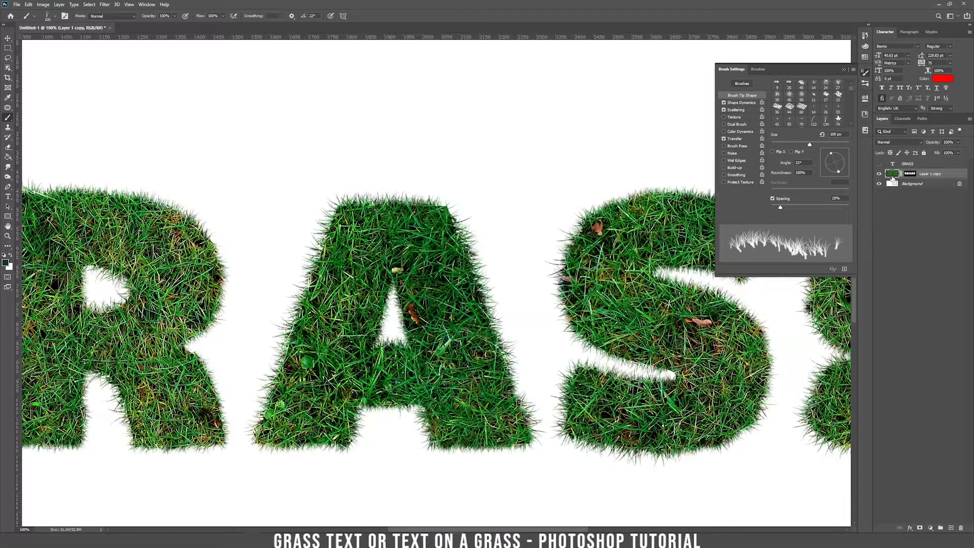
key(ctrl+minus)
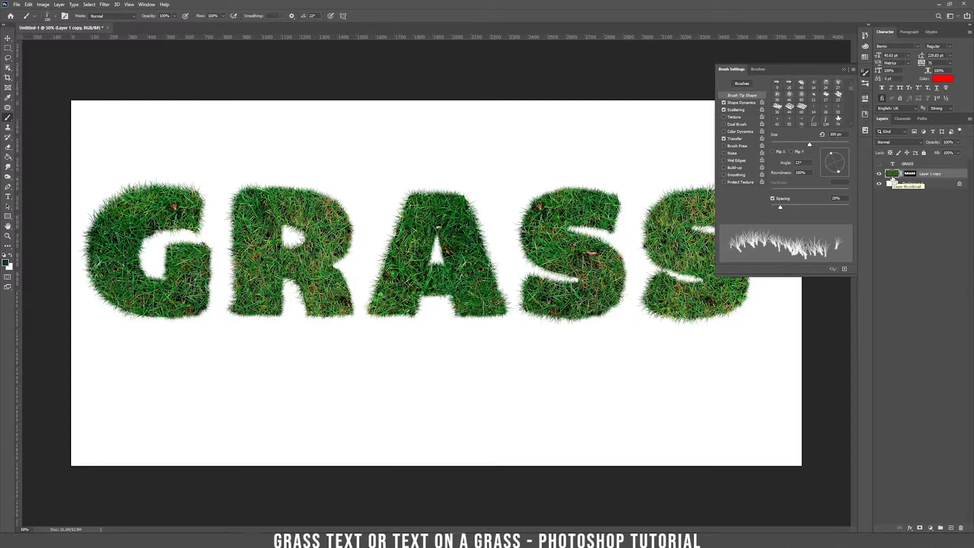
key(v)
key(ctrl+plus)
key(ctrl+plus)
key(ctrl+plus)
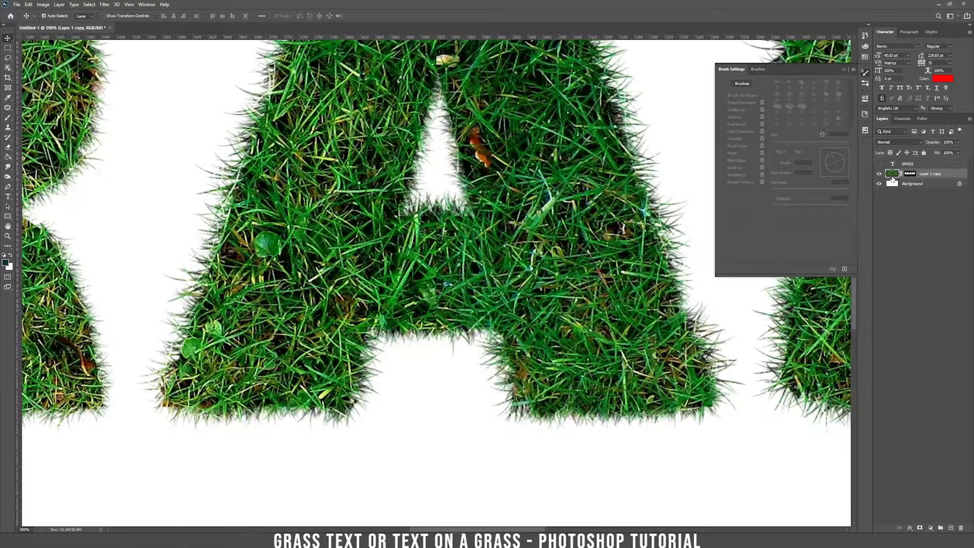
click(8, 128)
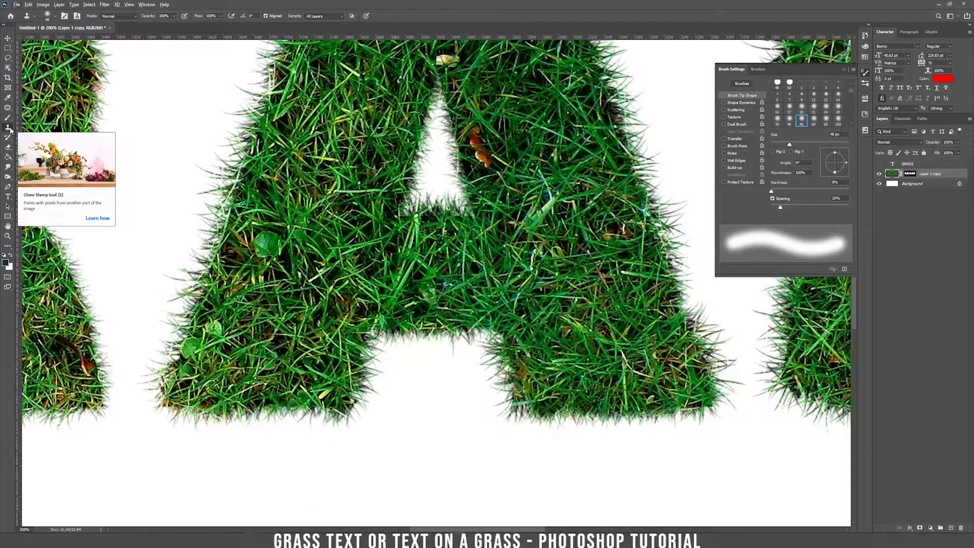
drag(427, 237, 439, 324)
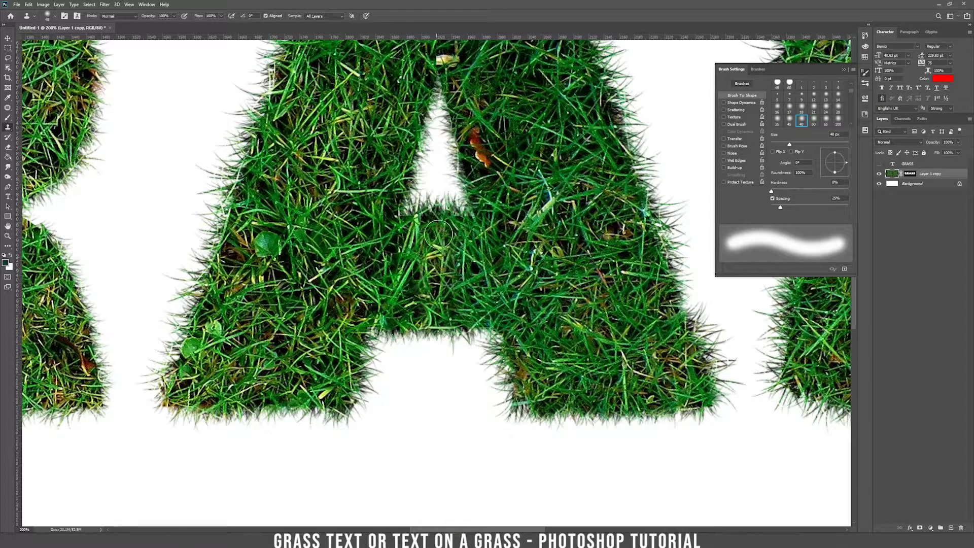
- Sample grass from the A's left side and clone it over the letter's top centre and the pale leaf above its counter
drag(450, 178, 464, 313)
drag(445, 168, 447, 89)
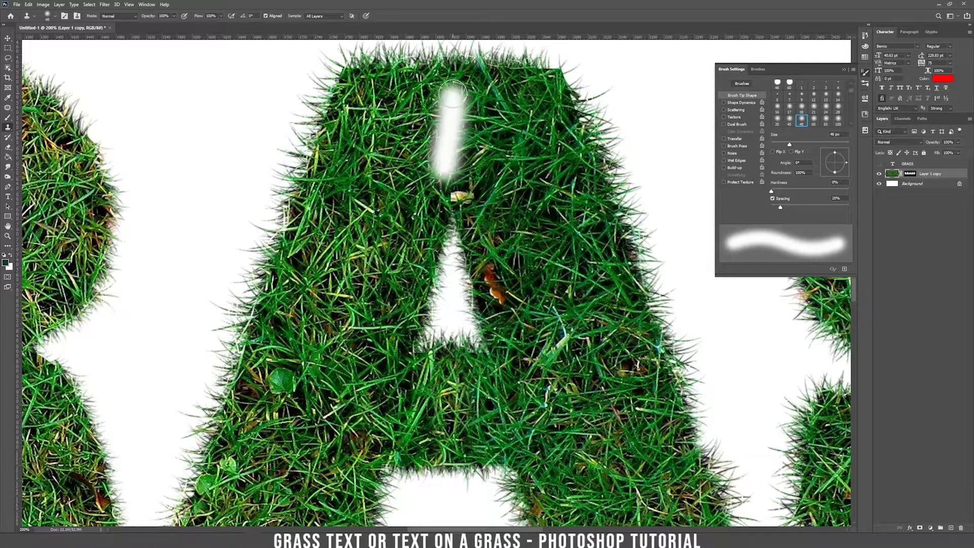
key(ctrl+z)
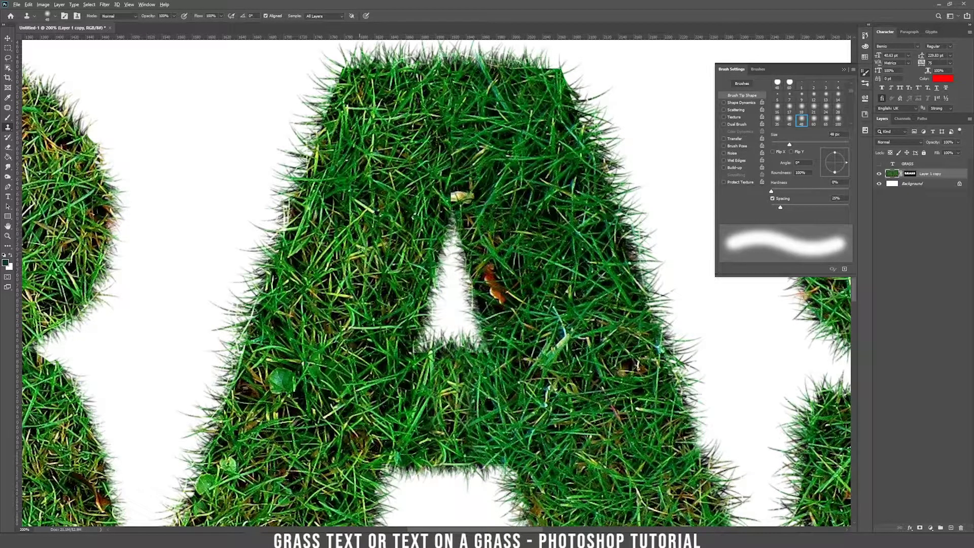
alt+click(374, 236)
drag(447, 185, 451, 69)
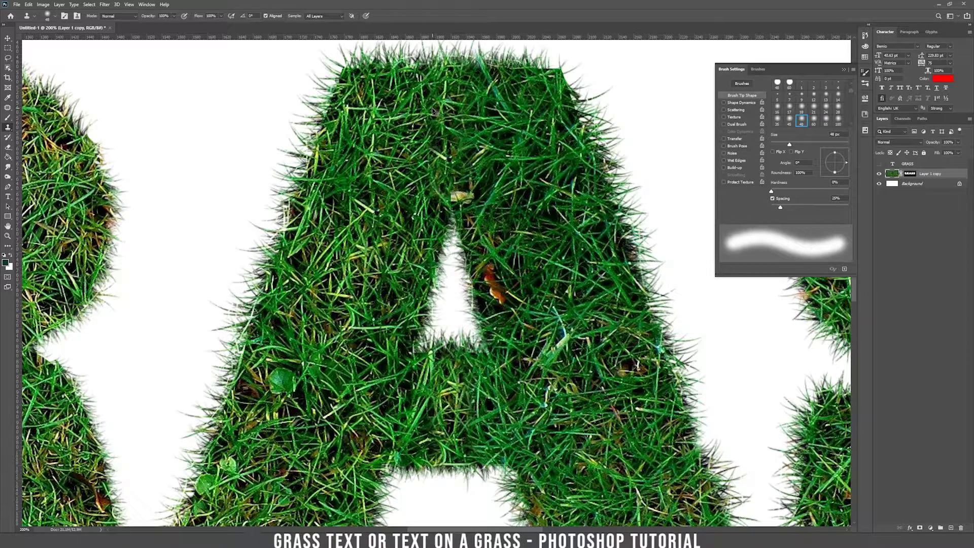
mouse_move(460, 196)
mouse_down()
mouse_move(445, 202)
mouse_move(449, 195)
mouse_up()
- Apply a Bevel & Emboss style to Layer 1 copy with Inner Bevel, Smooth technique and Soft Light highlight and shadow modes
key(ctrl+0)
key(v)
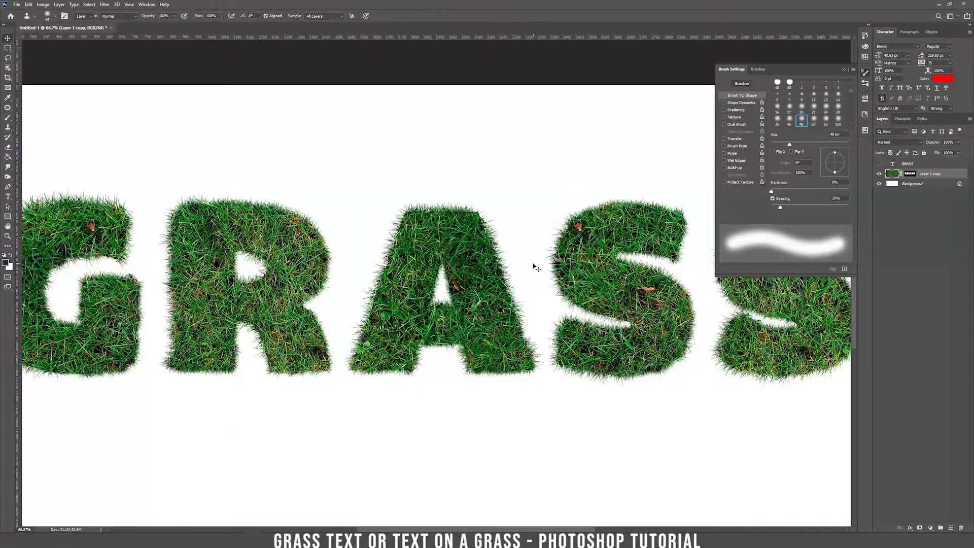
key(ctrl+1)
key(ctrl+minus)
key(ctrl+minus)
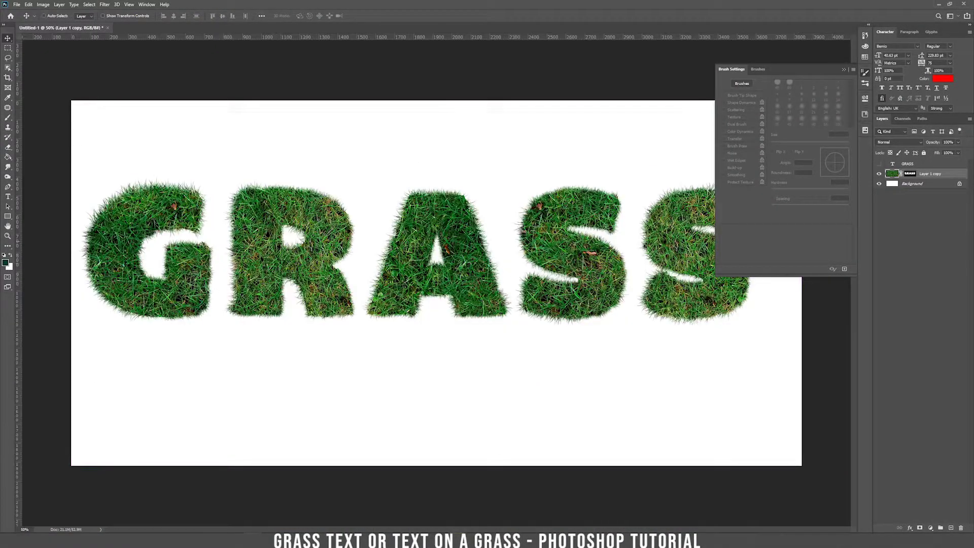
double_click(953, 174)
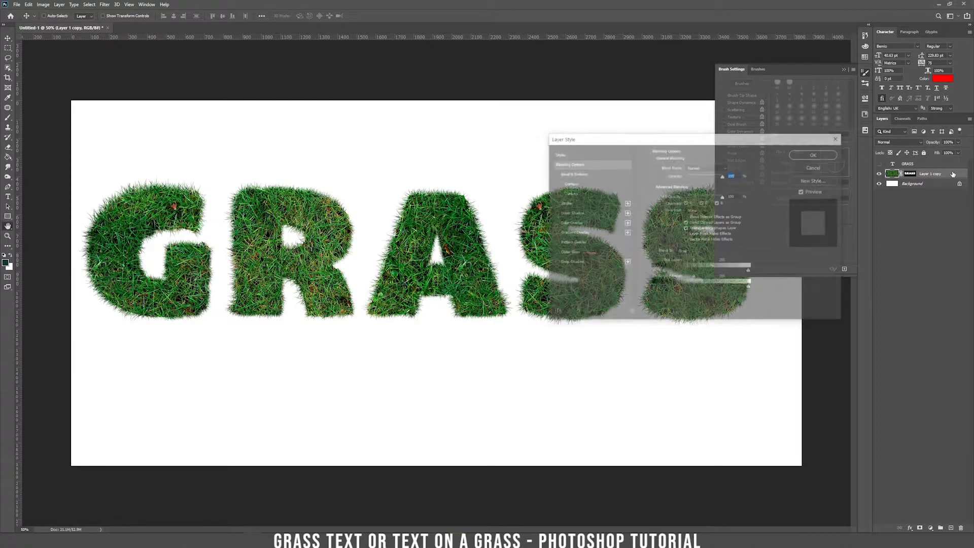
click(556, 174)
click(573, 175)
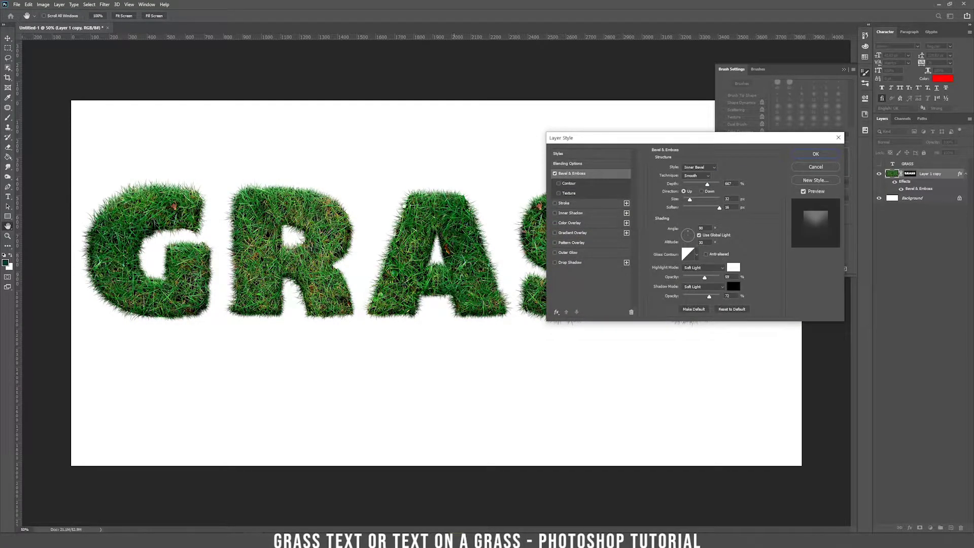
key(ctrl+plus)
key(ctrl+plus)
key(Return)
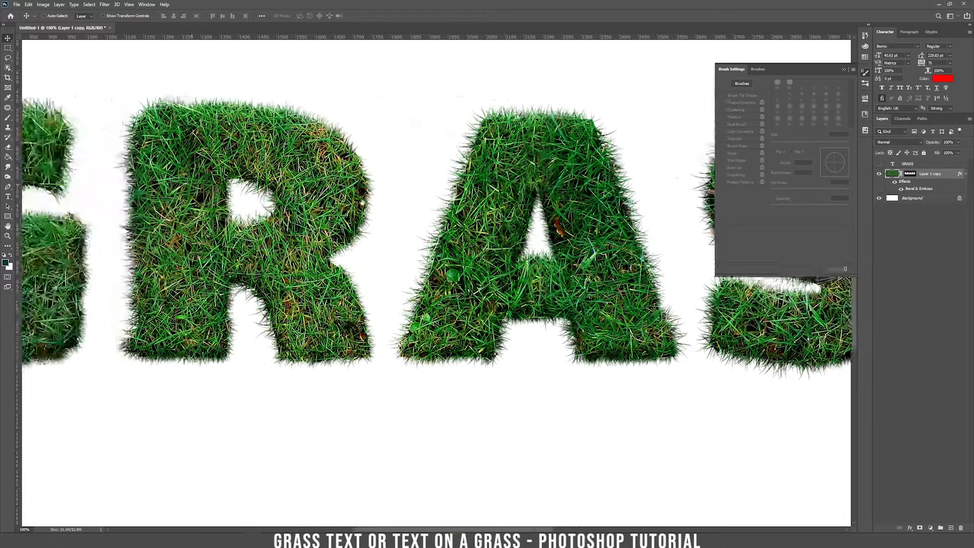
- Try Normal as the Bevel & Emboss highlight mode on Layer 1 copy and return it to Soft Light
drag(192, 186, 420, 202)
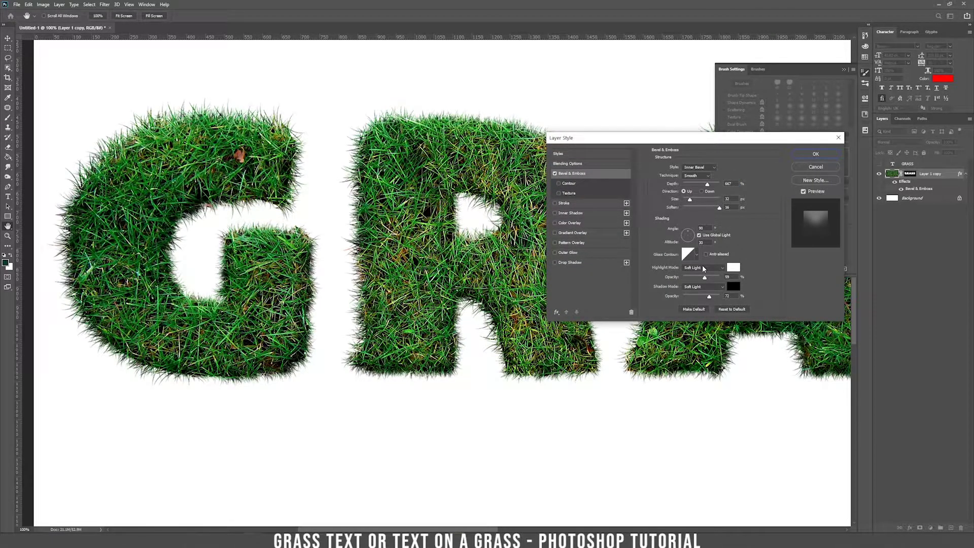
click(704, 267)
click(703, 268)
click(703, 268)
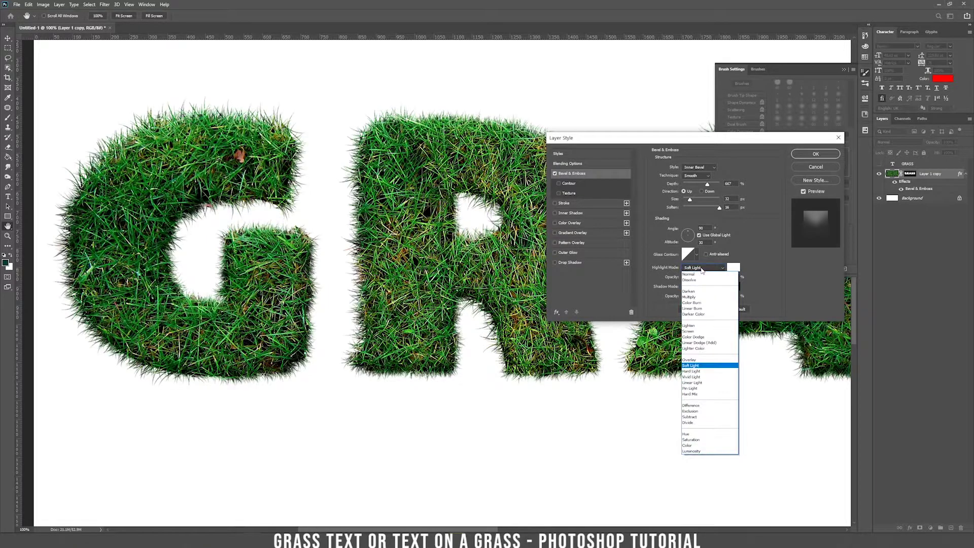
click(702, 268)
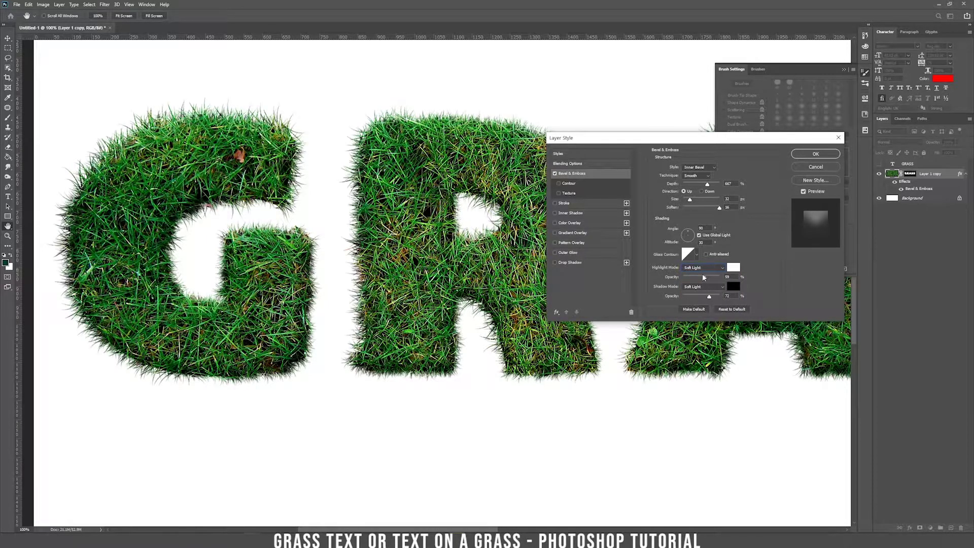
click(703, 268)
click(701, 270)
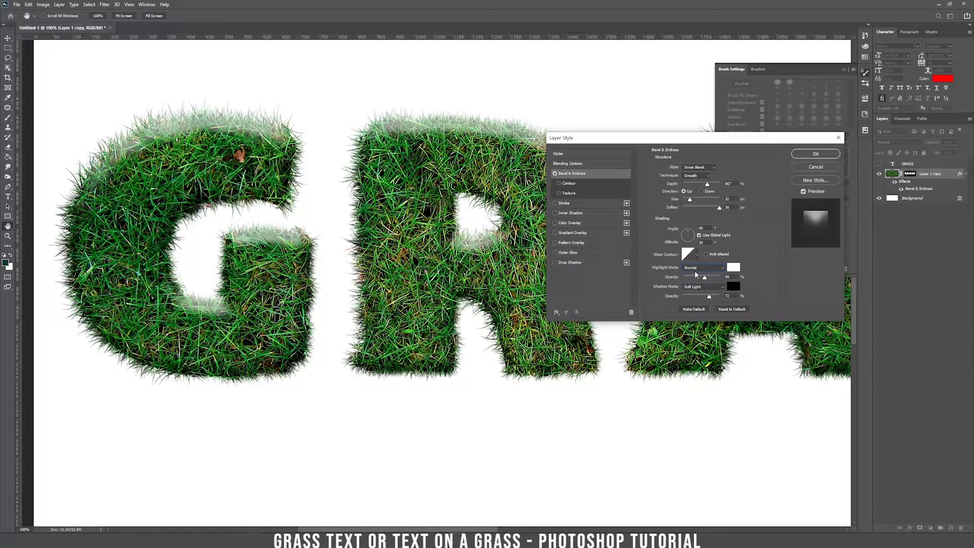
click(700, 269)
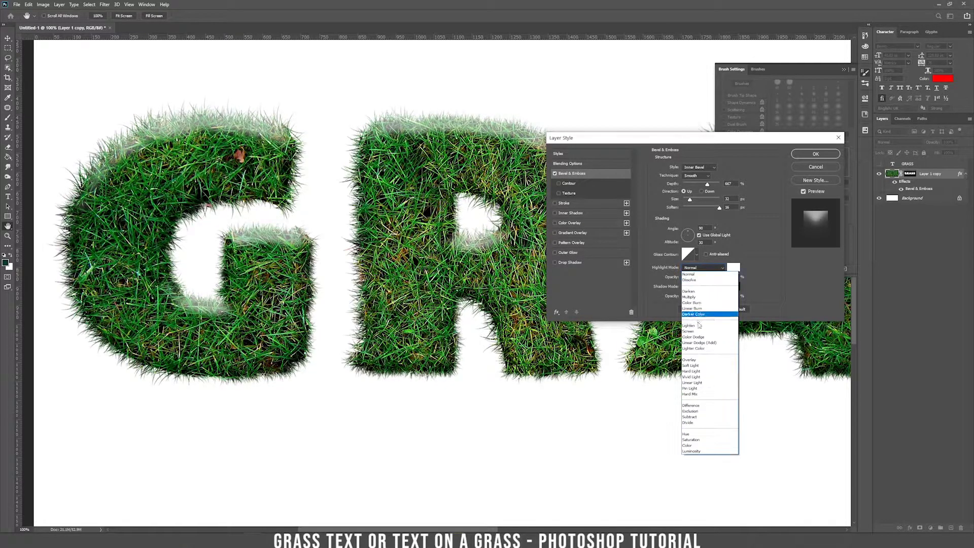
click(699, 366)
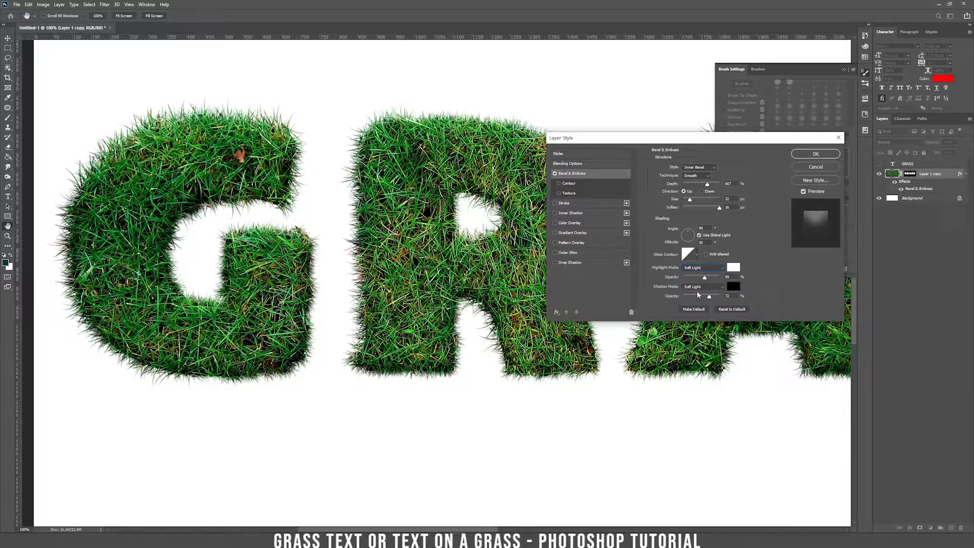
- Try Normal as the bevel's shadow mode and return it to Soft Light
click(700, 288)
click(698, 293)
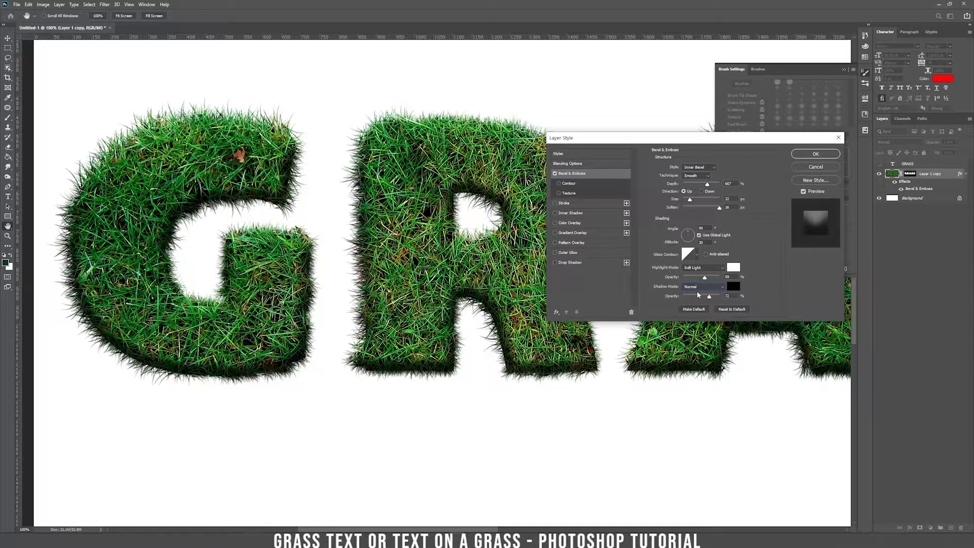
click(697, 288)
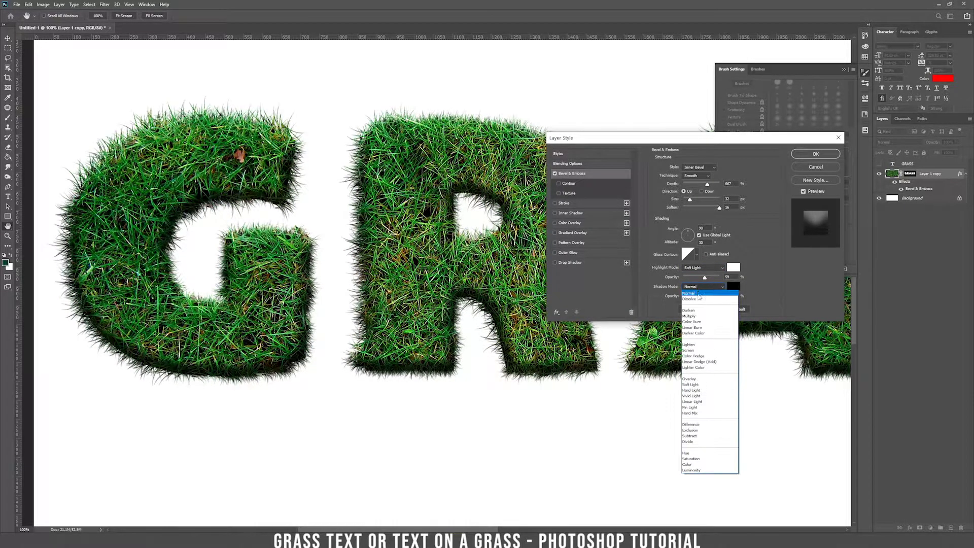
click(702, 386)
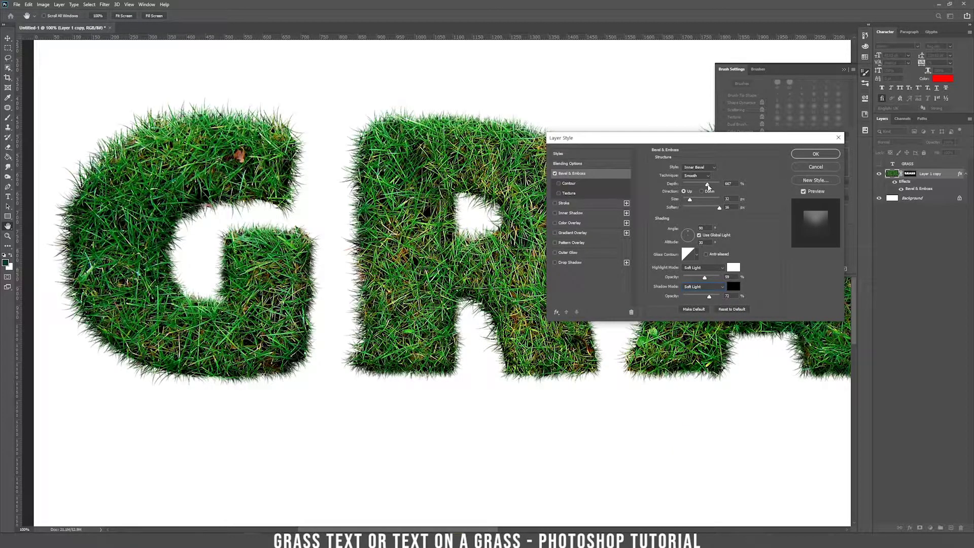
- Increase the bevel's depth and slightly increase its size, and apply the layer style
mouse_move(709, 187)
mouse_down()
mouse_move(686, 188)
mouse_move(720, 187)
mouse_up()
drag(690, 200, 692, 203)
click(816, 154)
- Add a Gradient Fill layer above Layer 1 copy using the Green_13 preset from the Greens group
key(v)
key(ctrl+minus)
key(ctrl+minus)
key(ctrl+minus)
key(ctrl+minus)
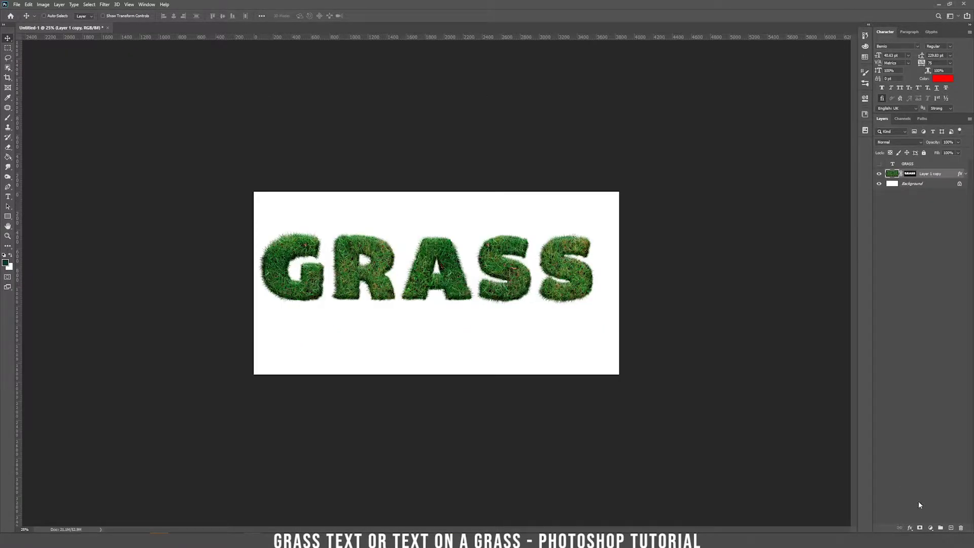
click(931, 527)
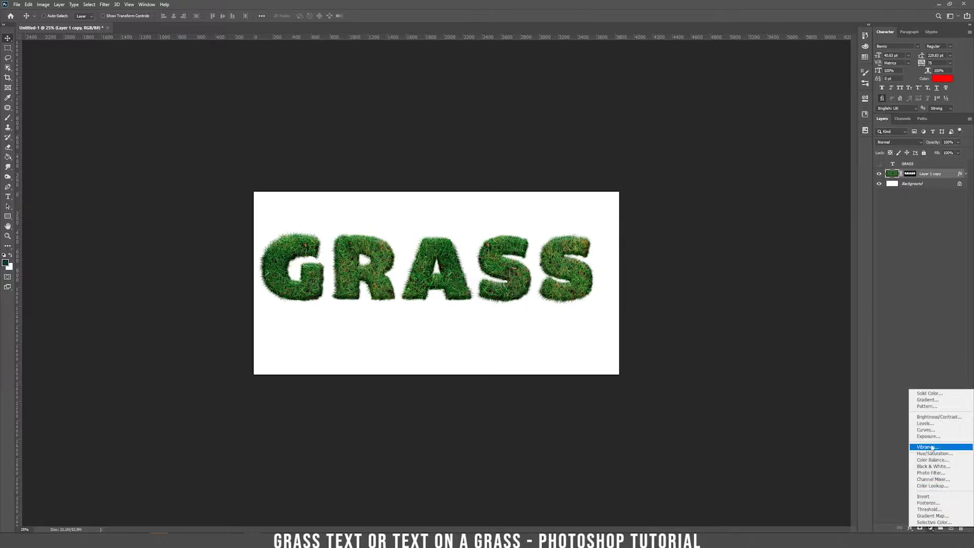
click(928, 399)
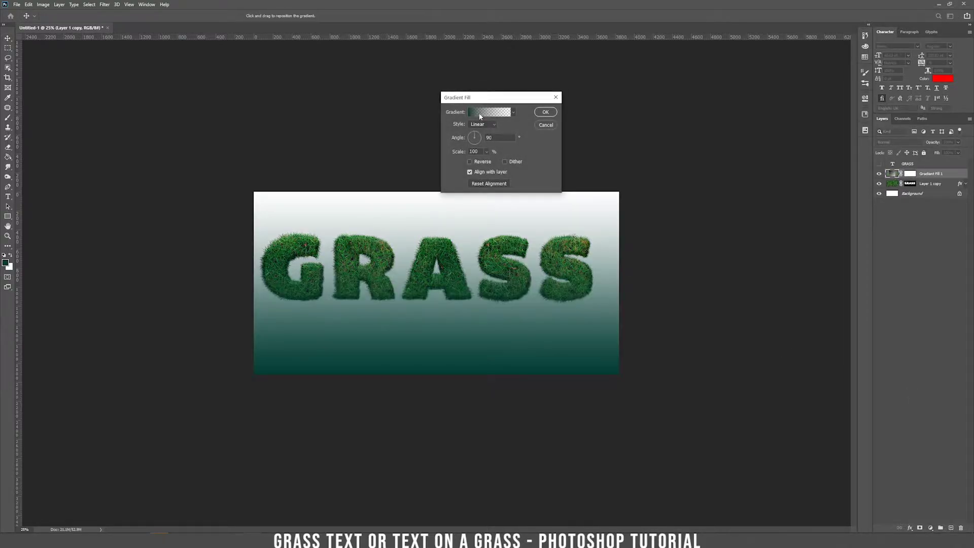
click(480, 116)
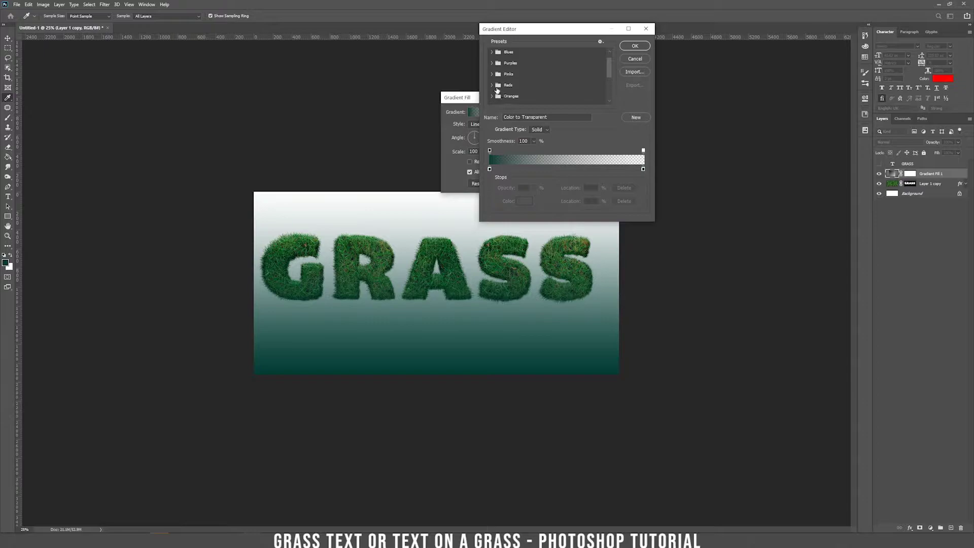
scroll(497, 90, down, 2)
click(492, 89)
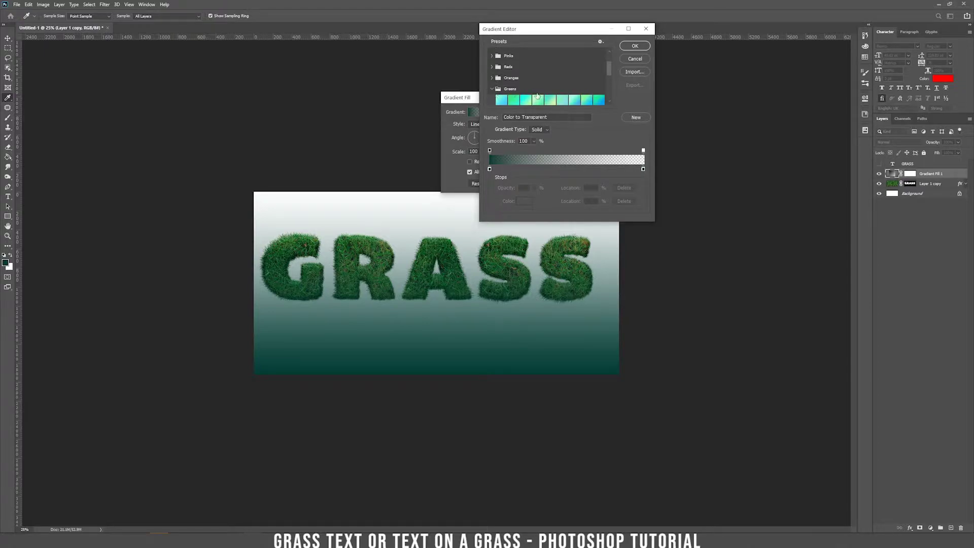
click(539, 93)
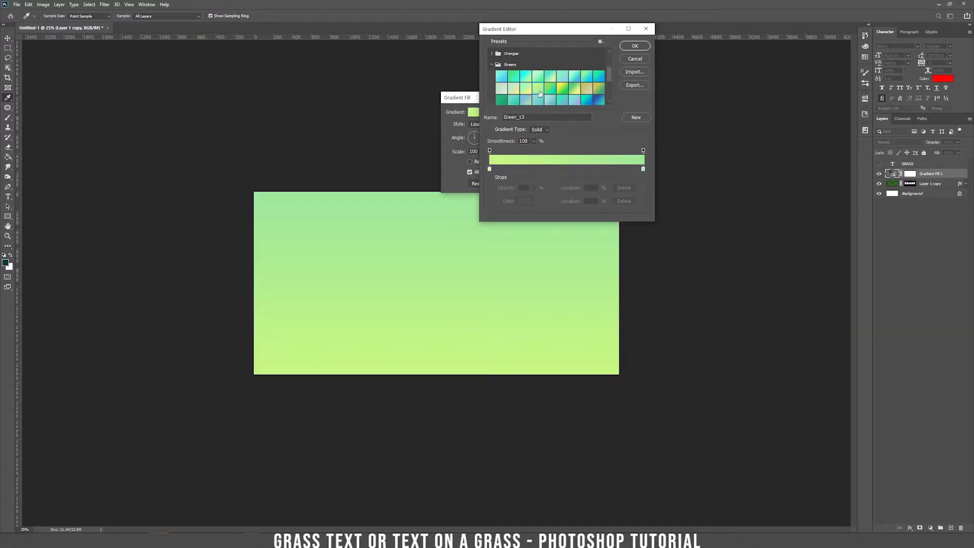
click(631, 47)
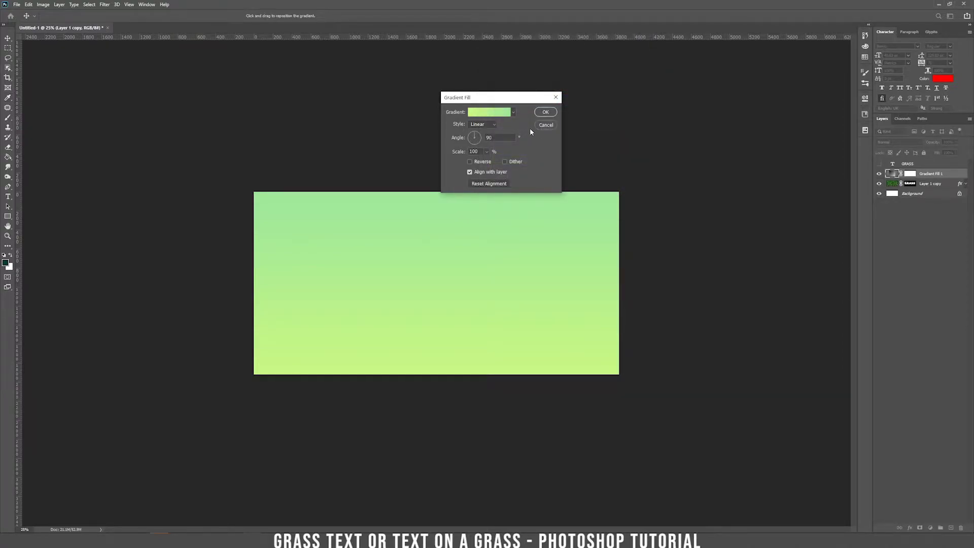
- Set the gradient fill's style to Radial and leave its direction unreversed
click(477, 162)
click(482, 124)
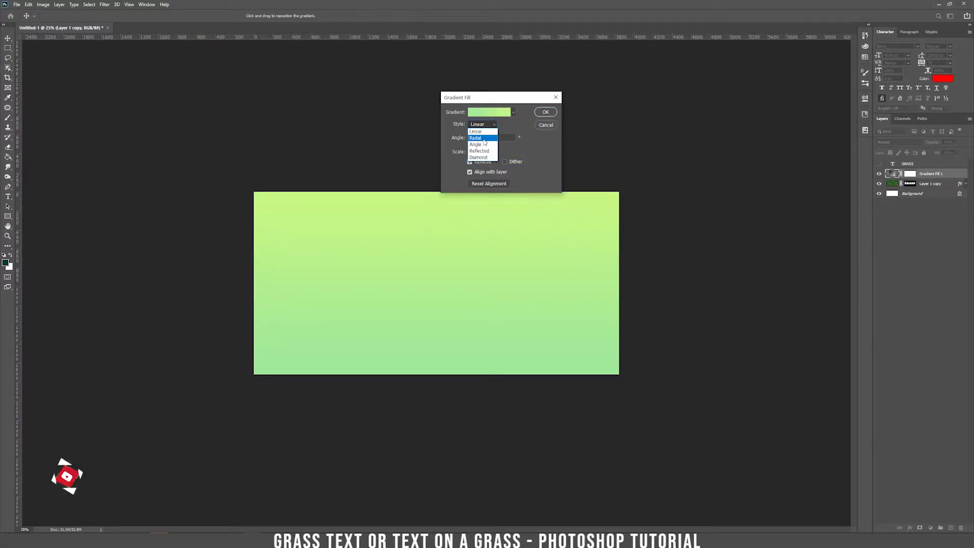
click(480, 133)
click(471, 161)
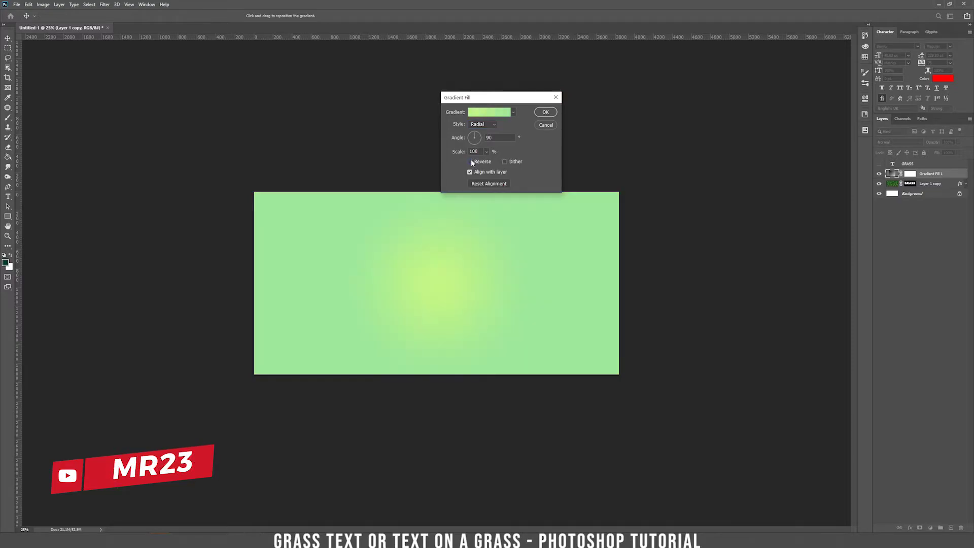
- Change the gradient's starting colour stop to a very pale, nearly white green and accept the fill
click(489, 111)
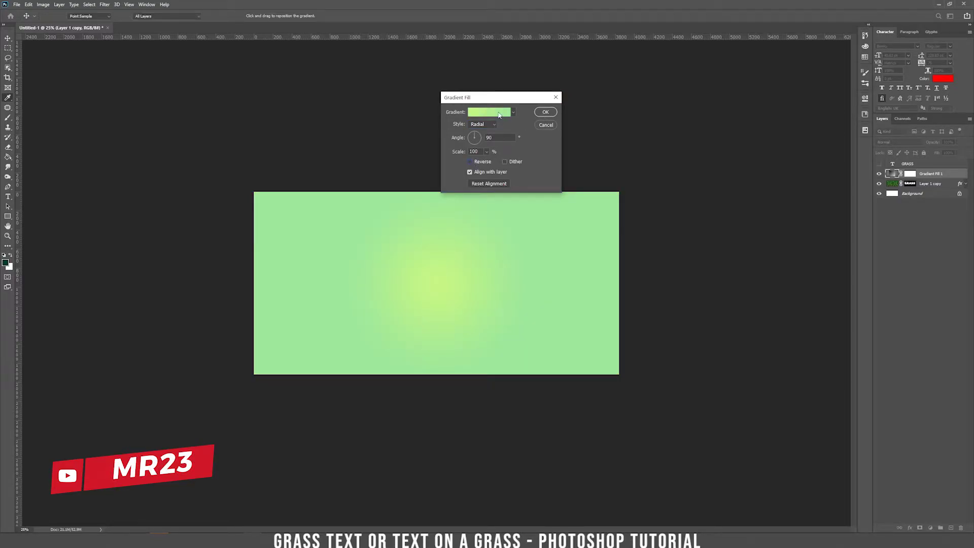
click(489, 170)
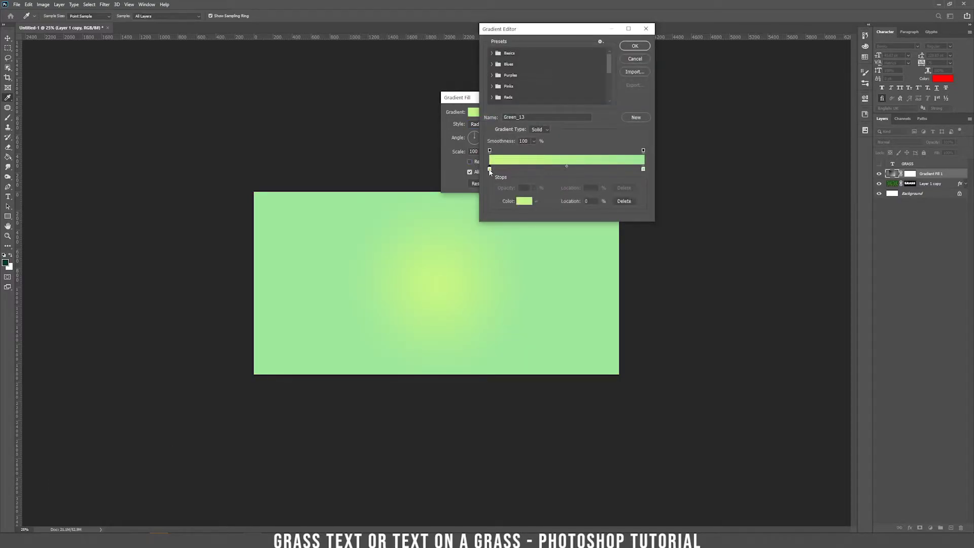
click(524, 201)
click(501, 195)
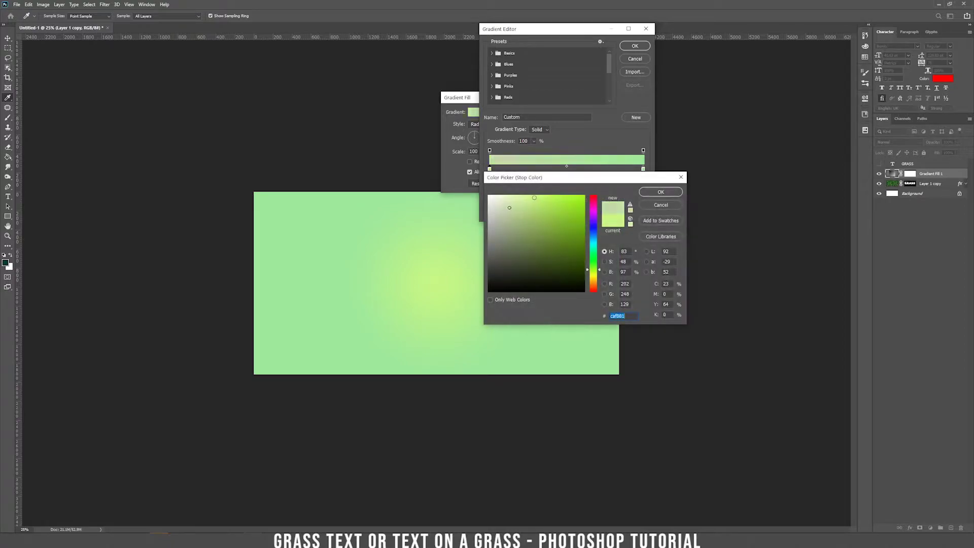
click(660, 192)
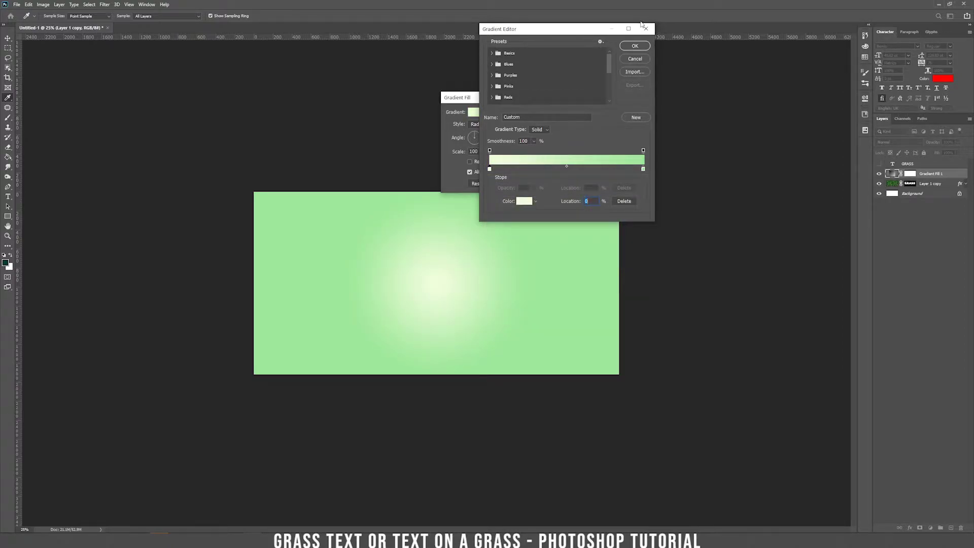
click(634, 47)
click(547, 108)
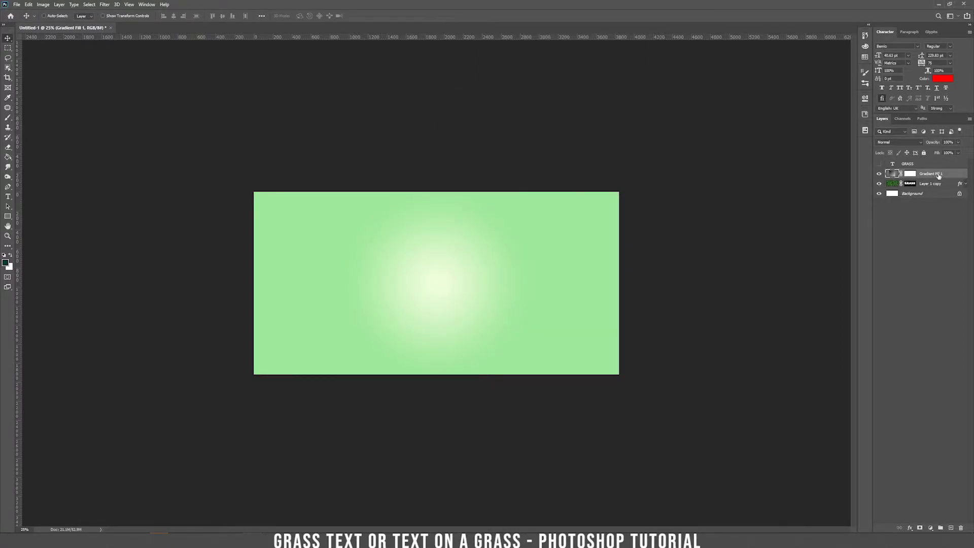
- Move the Gradient Fill layer below Layer 1 copy and group the two layers together
drag(939, 176, 941, 189)
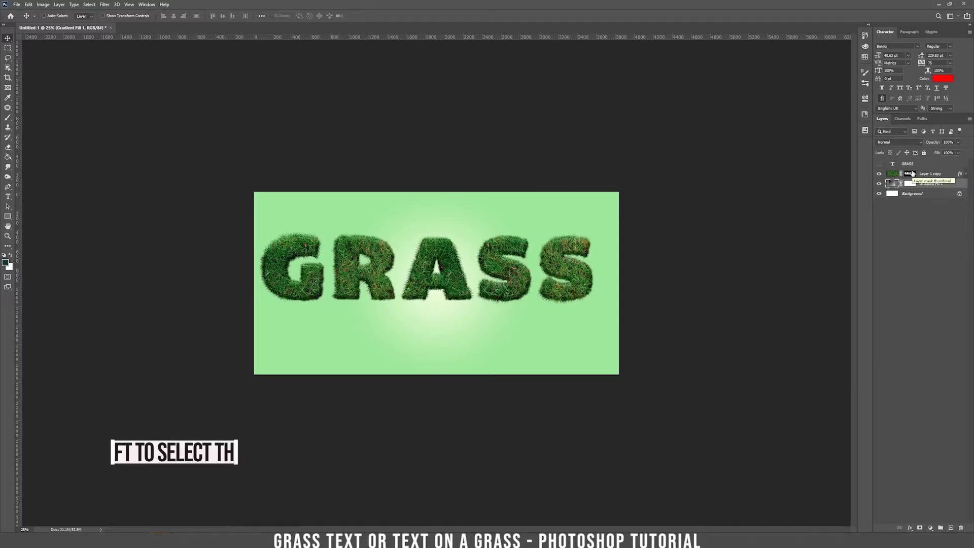
shift+click(937, 175)
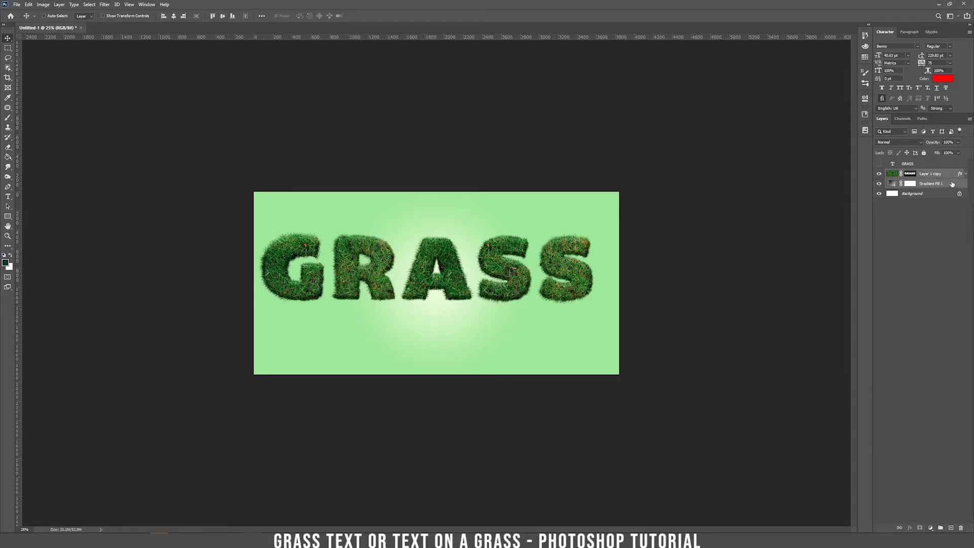
click(941, 528)
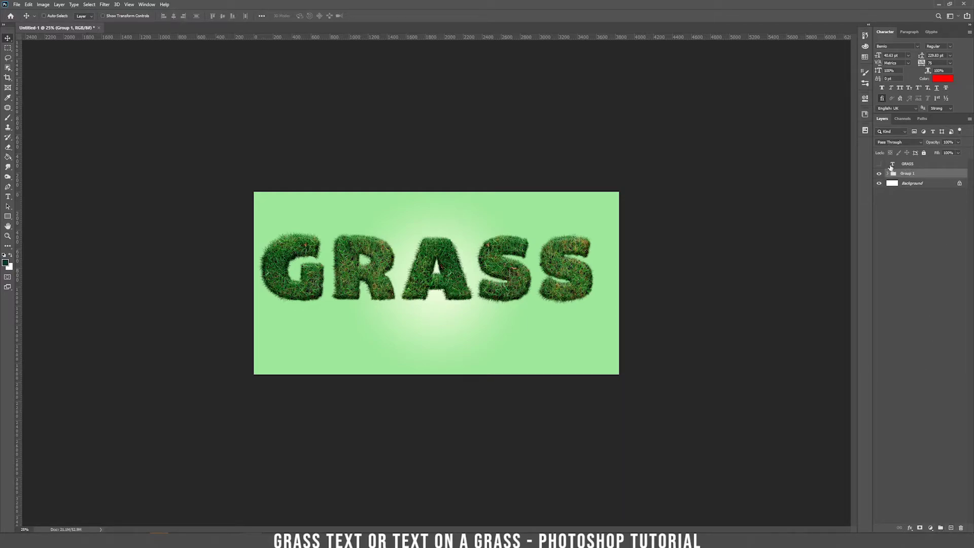
- Hide Group 1, show the red GRASS text layer and move it below the group
click(880, 174)
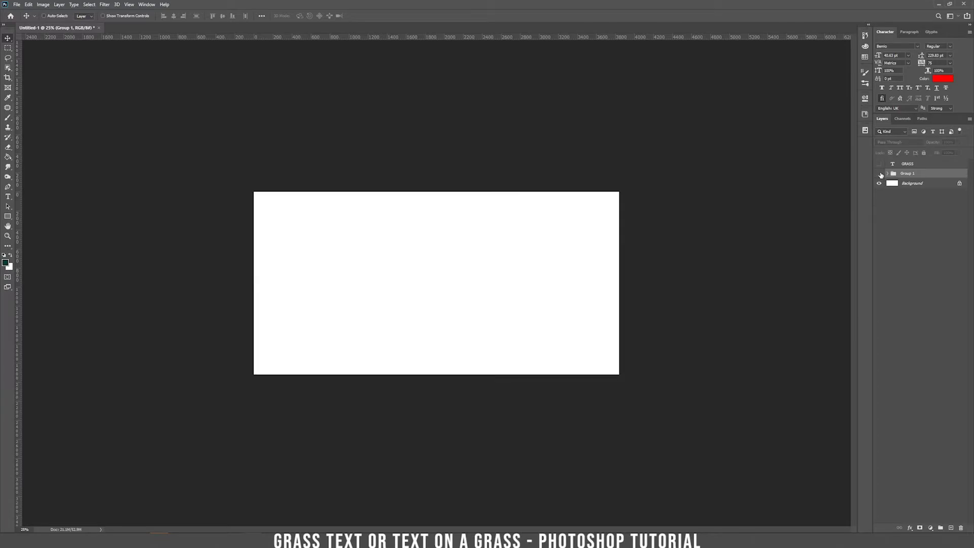
click(880, 164)
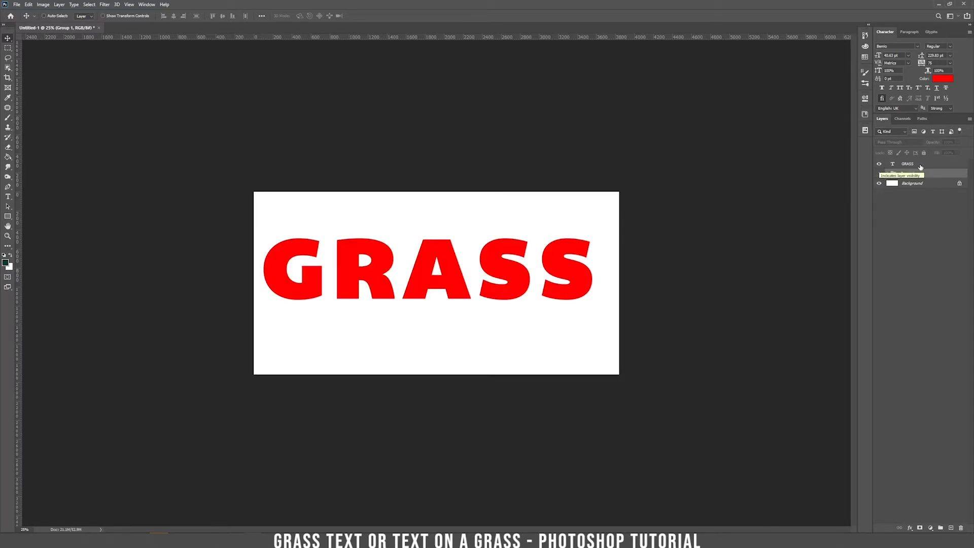
drag(913, 165, 921, 180)
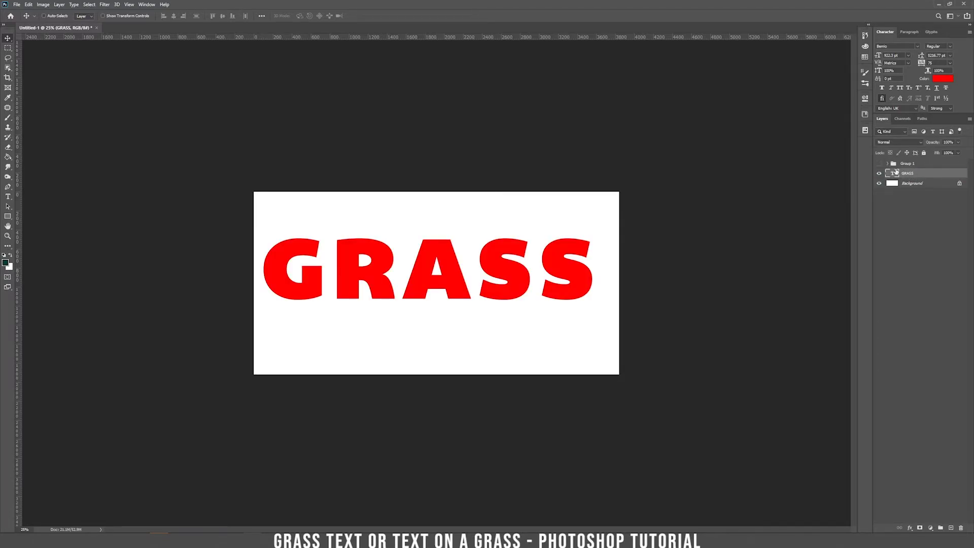
- Toggle Group 1's visibility to compare the grass lettering with the plain red text, leaving the group shown
click(880, 164)
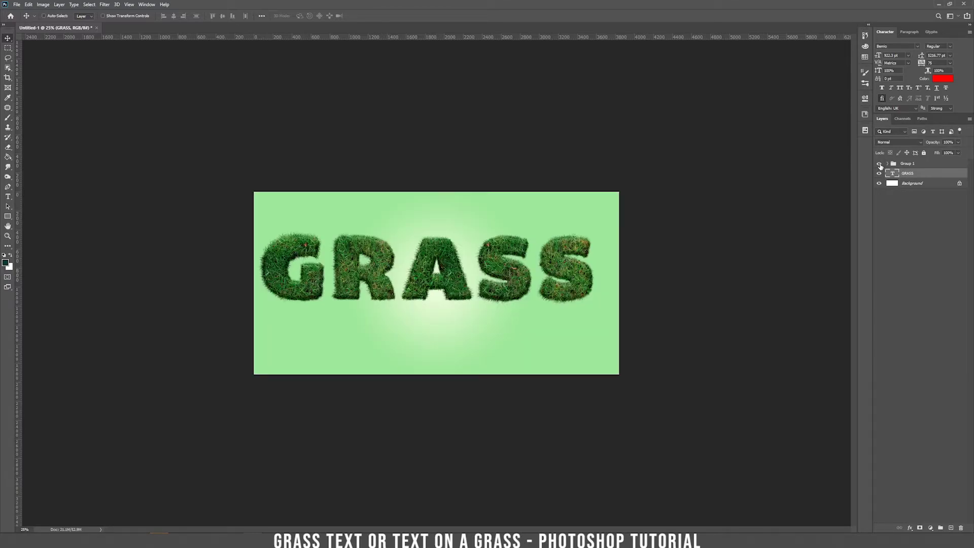
click(880, 164)
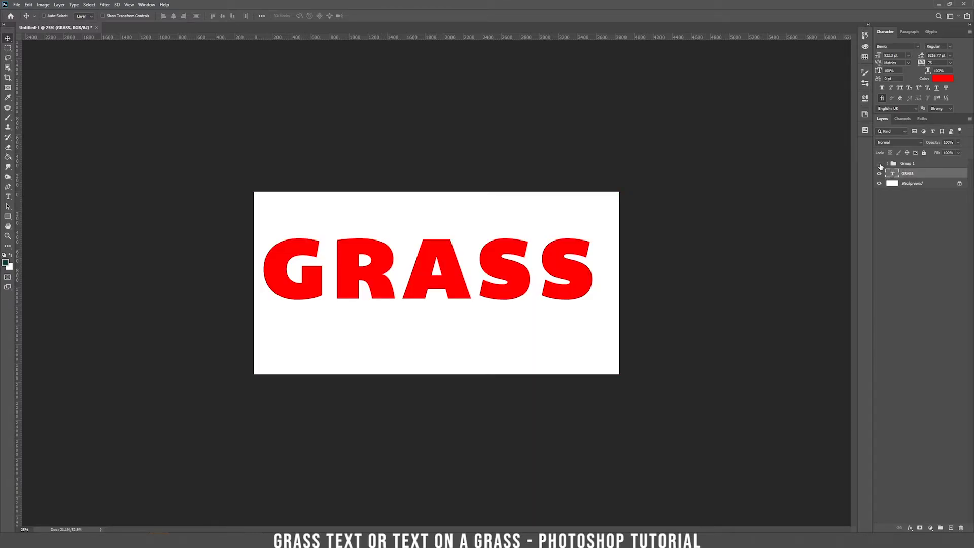
click(880, 164)
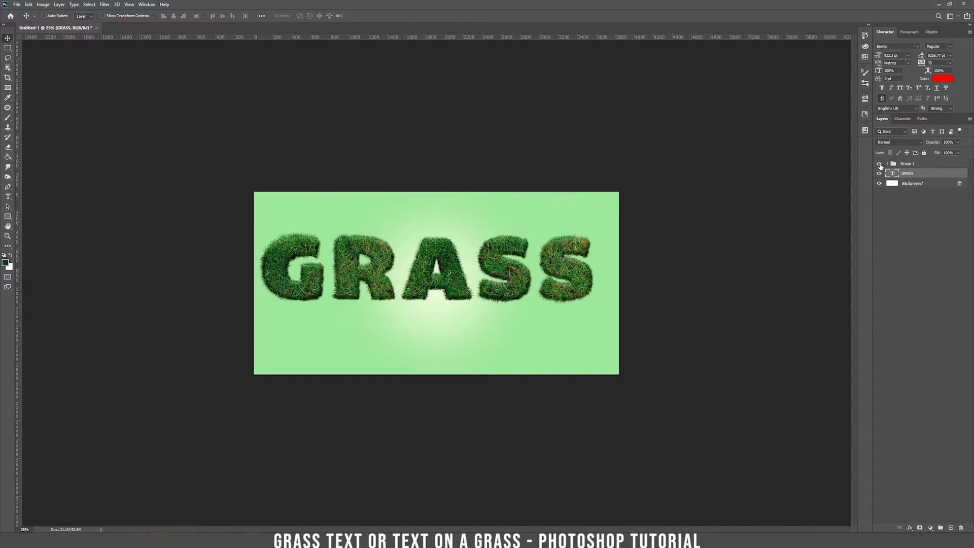